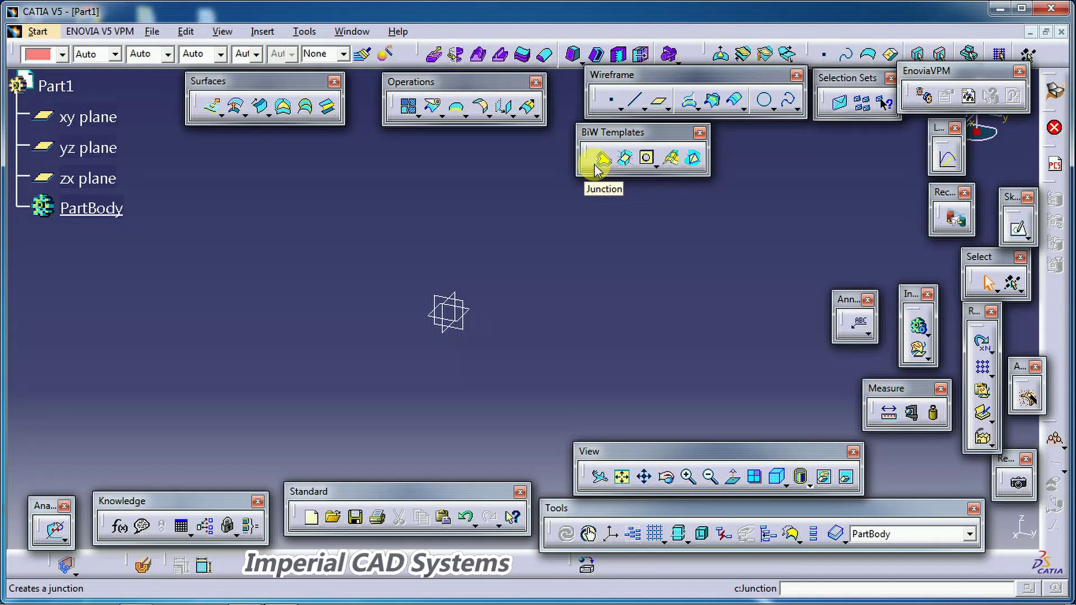
# Reposition the floating BiW Templates toolbar beneath the Wireframe toolbar.
pyautogui.click(601, 158)
pyautogui.click(600, 161)
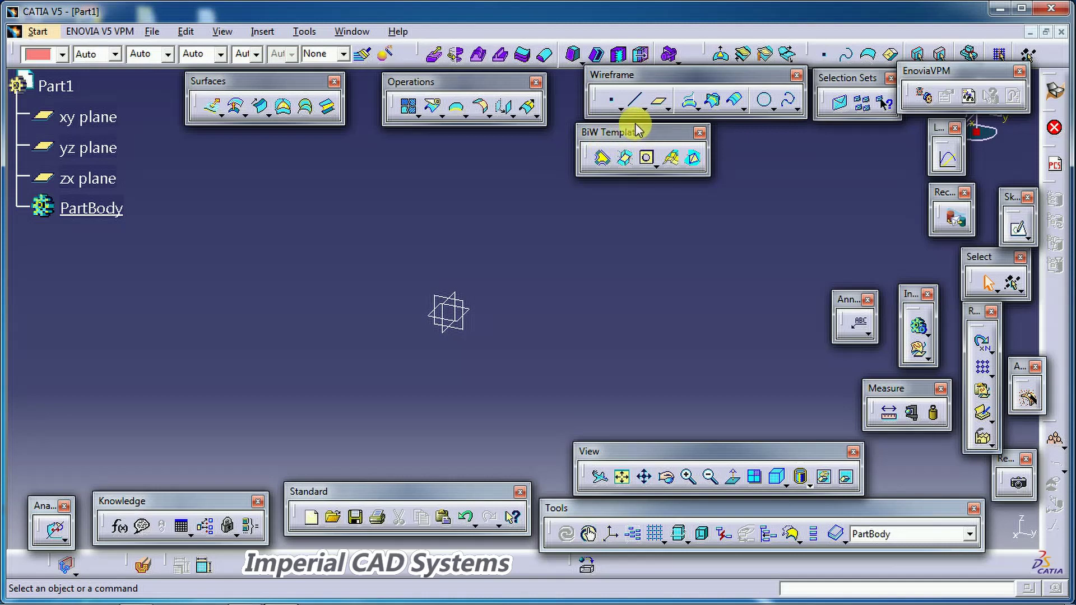
pyautogui.moveTo(592, 133); pyautogui.dragTo(644, 140)
pyautogui.click(658, 167)
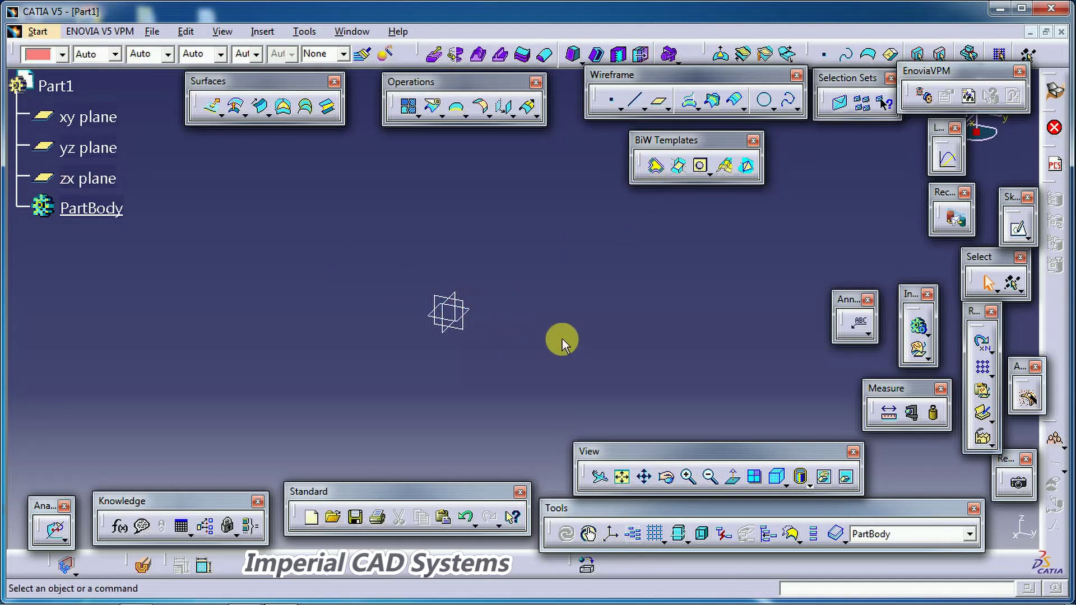
# Create a reference plane offset 150 mm from the zx plane.
pyautogui.moveTo(555, 355); pyautogui.dragTo(595, 317, button='middle')
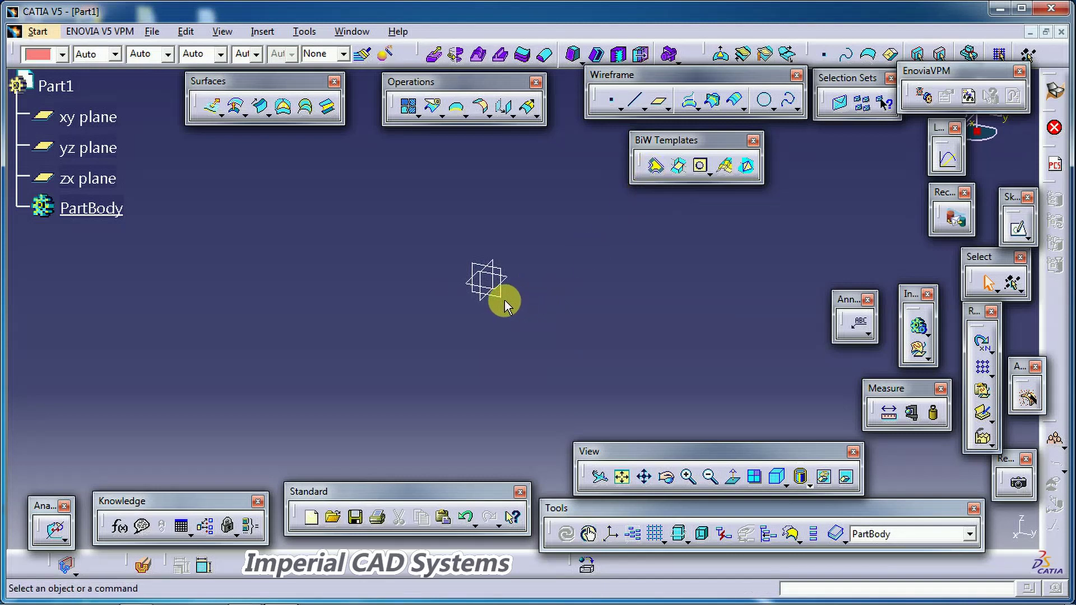
pyautogui.moveTo(476, 296); pyautogui.dragTo(499, 322, button='middle')
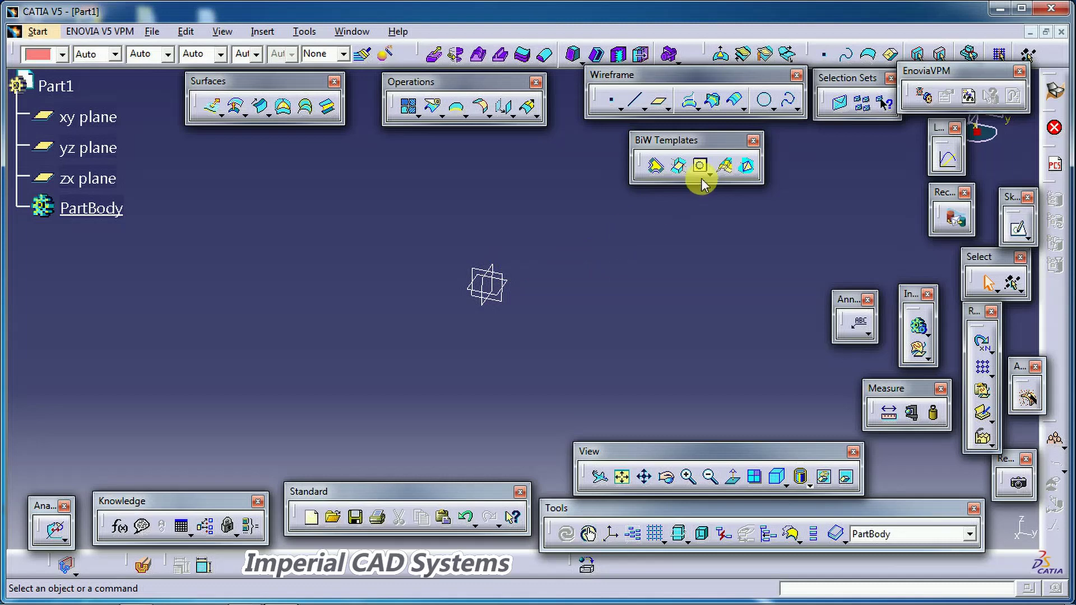
pyautogui.click(662, 105)
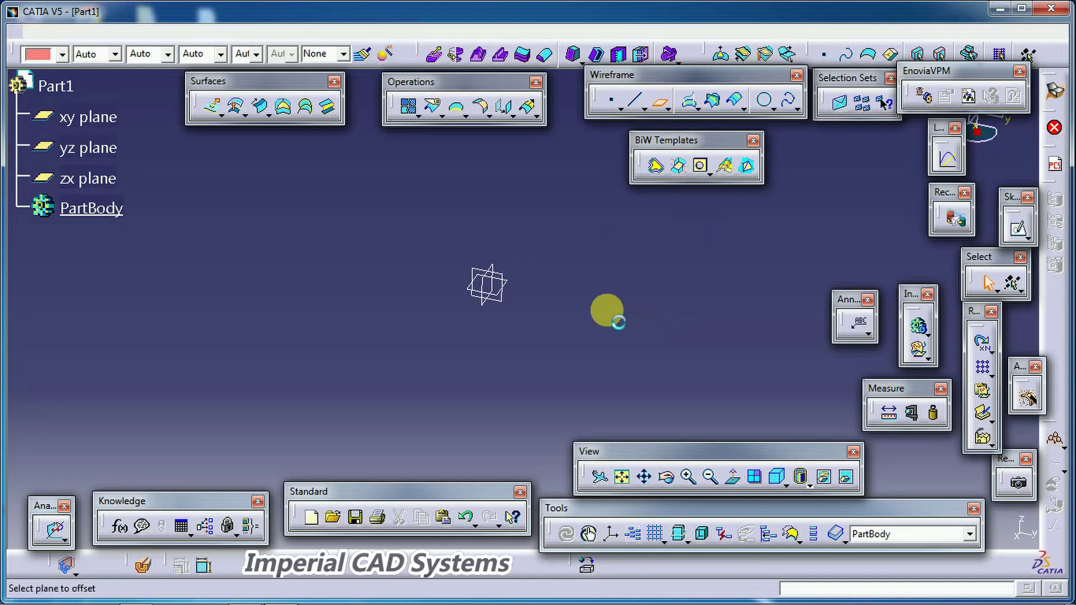
pyautogui.click(482, 308)
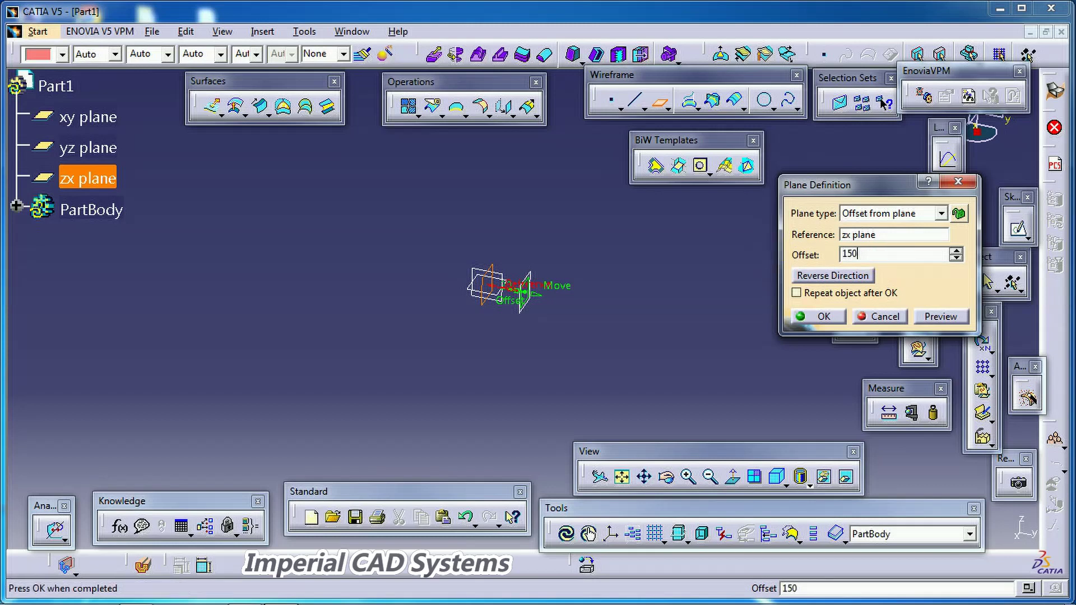
pyautogui.press('Return')
# Create a second plane offset 150 mm from the zx plane in the reversed direction.
pyautogui.moveTo(763, 253); pyautogui.dragTo(673, 301, button='middle')
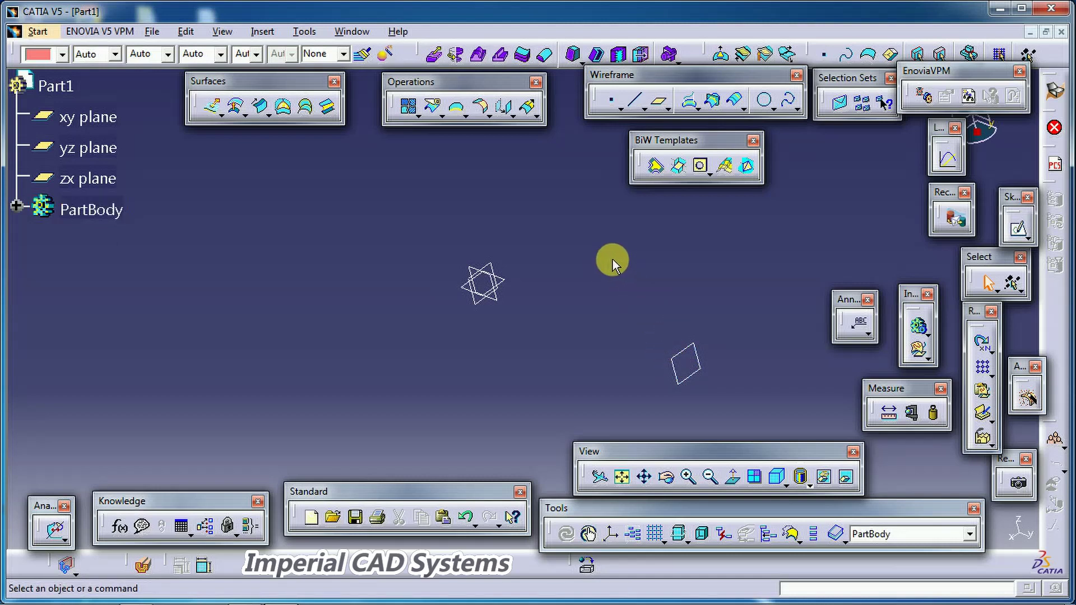
pyautogui.moveTo(550, 284); pyautogui.dragTo(585, 287, button='middle')
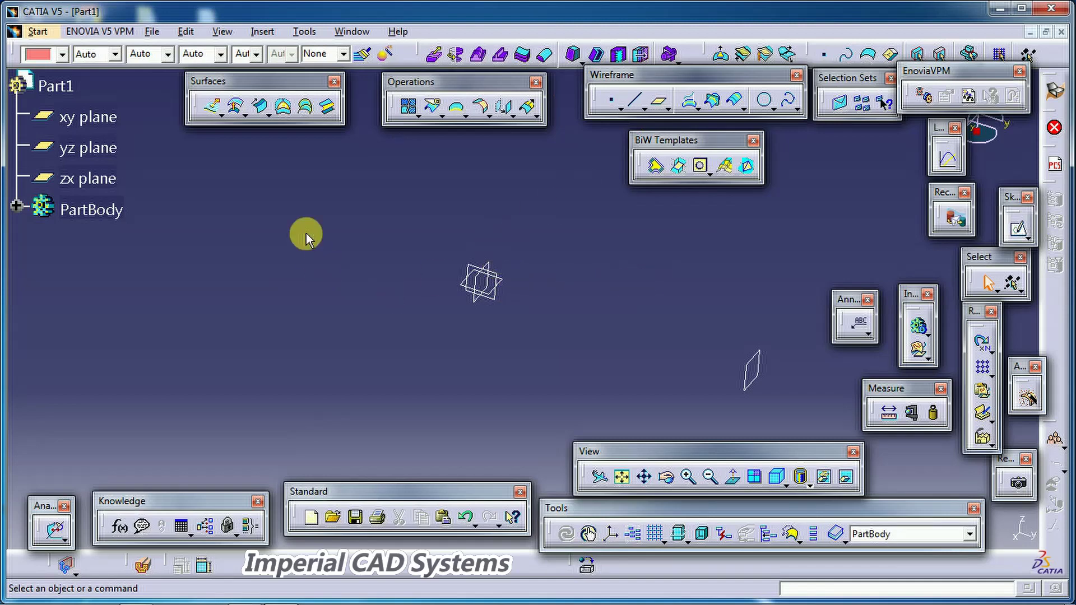
pyautogui.moveTo(526, 322); pyautogui.dragTo(494, 344, button='middle')
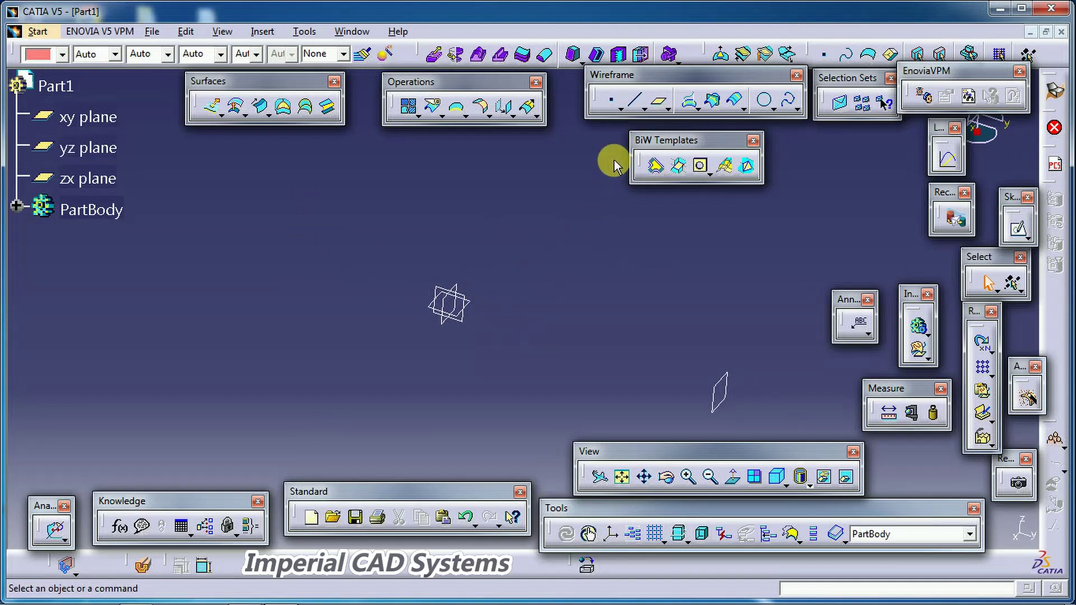
pyautogui.click(659, 101)
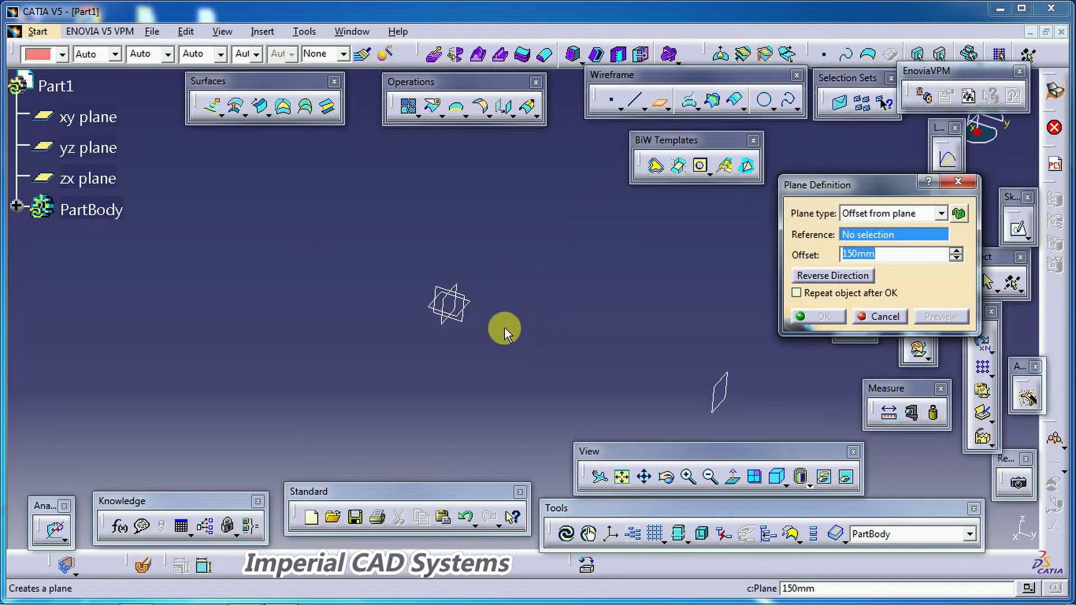
pyautogui.click(439, 319)
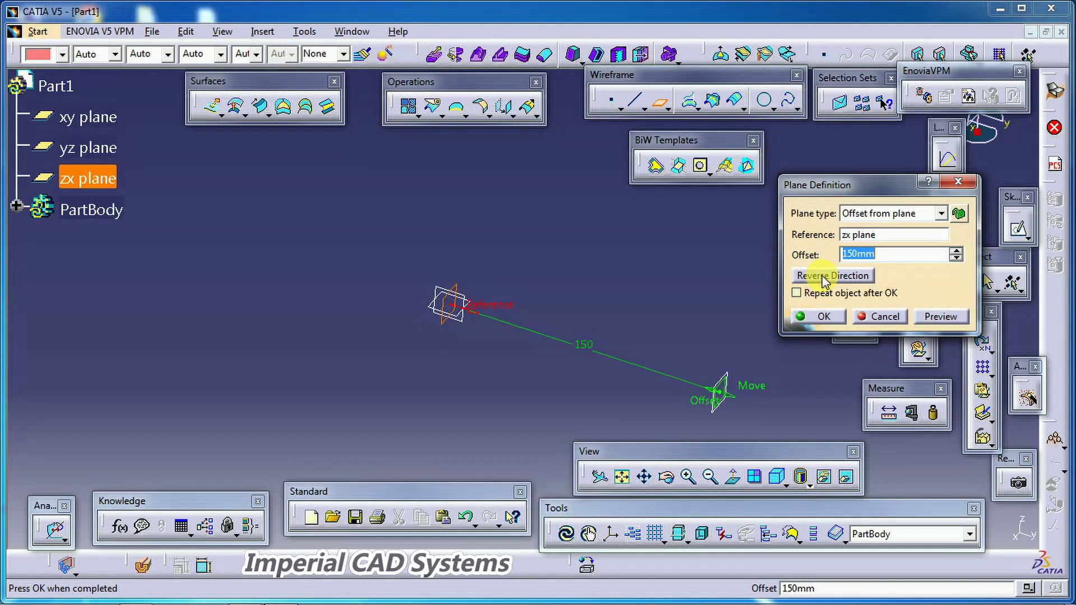
pyautogui.click(824, 276)
pyautogui.click(824, 317)
# Create a plane offset 150 mm from the yz plane in the default direction.
pyautogui.moveTo(553, 280); pyautogui.dragTo(558, 237, button='middle')
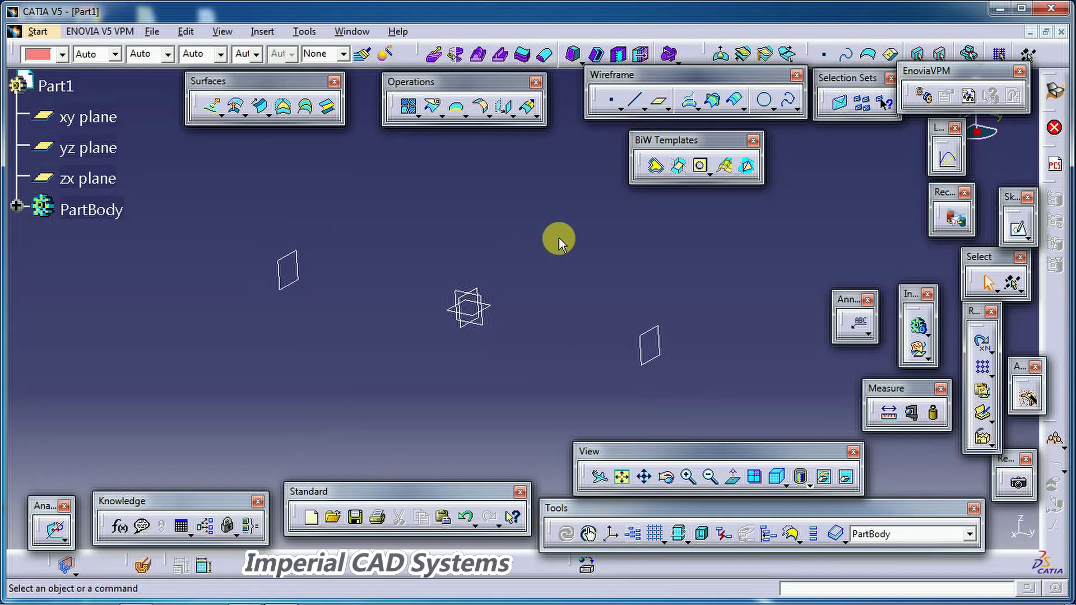
pyautogui.click(657, 105)
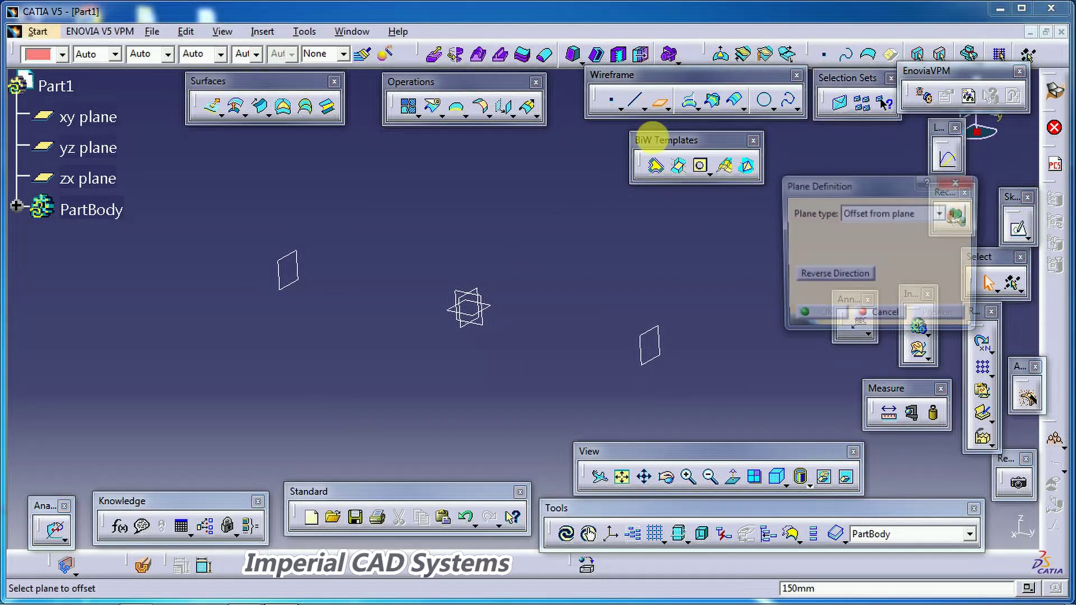
pyautogui.click(482, 326)
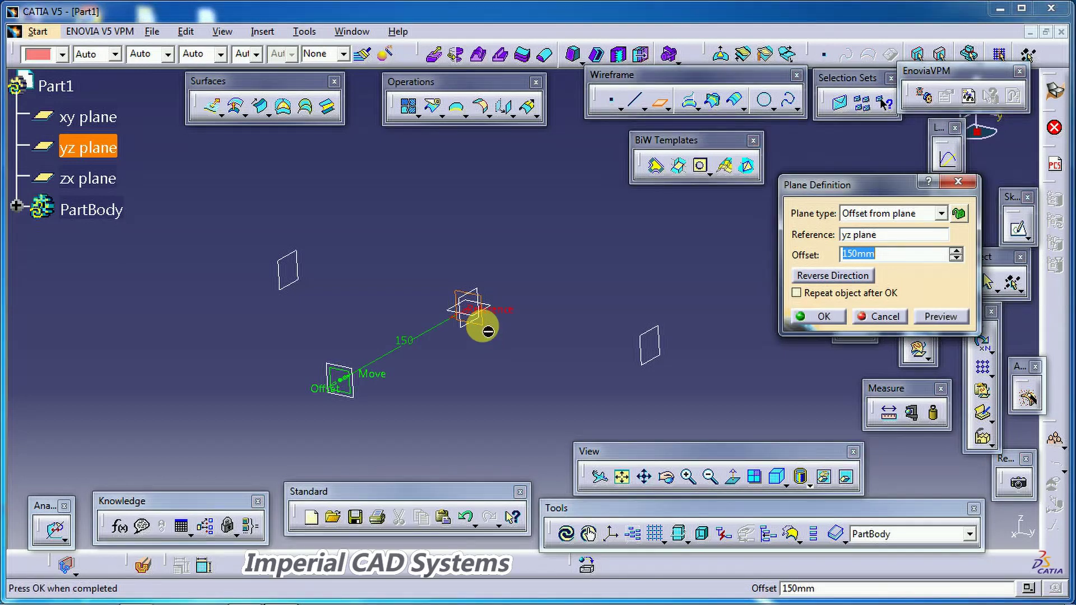
pyautogui.click(816, 317)
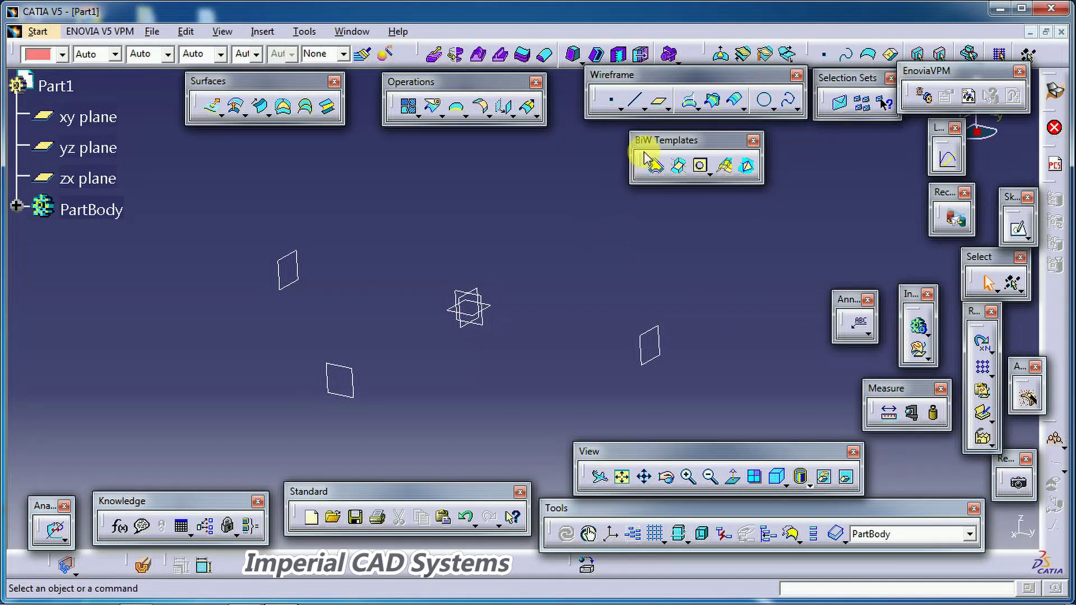
# Create a plane offset 100 mm from the yz plane in the reversed direction.
pyautogui.click(660, 102)
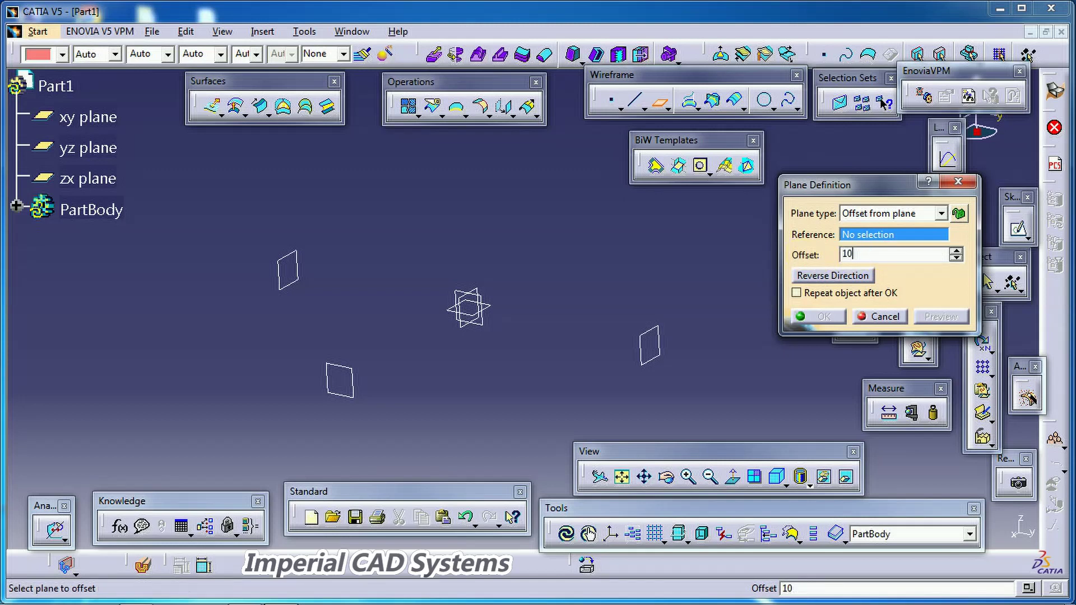
pyautogui.click(480, 319)
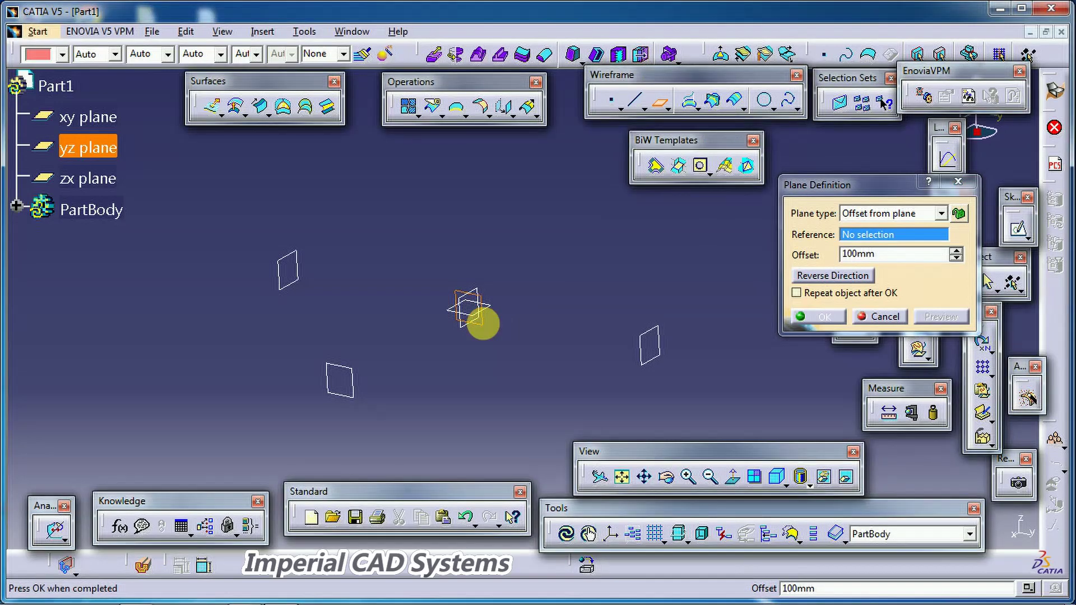
pyautogui.click(807, 277)
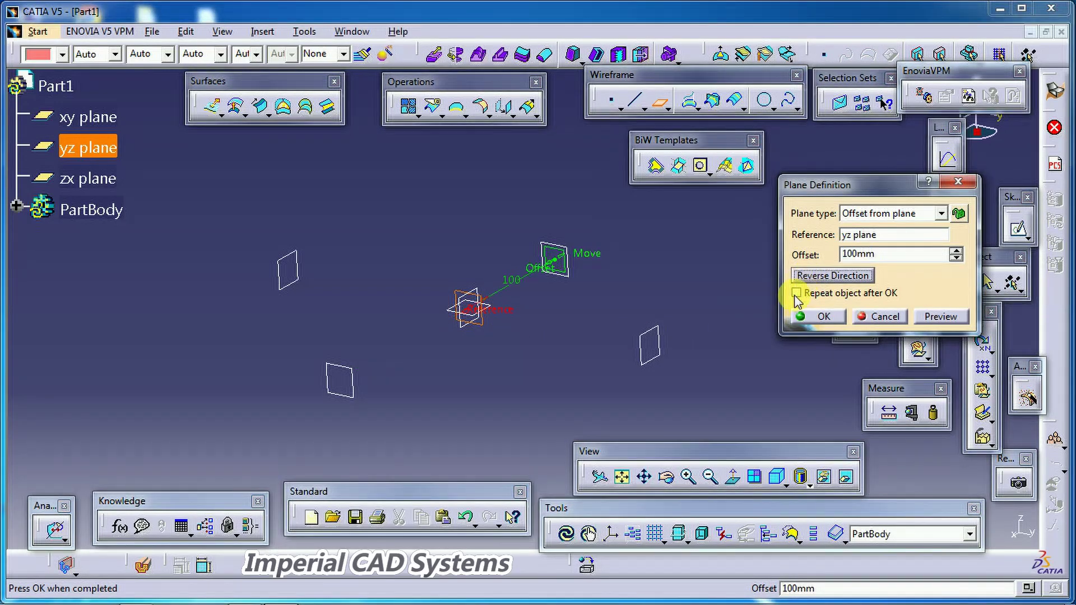
pyautogui.click(800, 317)
# Set the first zx offset plane's distance to 120 mm and increase the offset of the opposite zx plane.
pyautogui.moveTo(538, 252); pyautogui.dragTo(622, 323, button='middle')
pyautogui.click(666, 377)
pyautogui.doubleClick(666, 377)
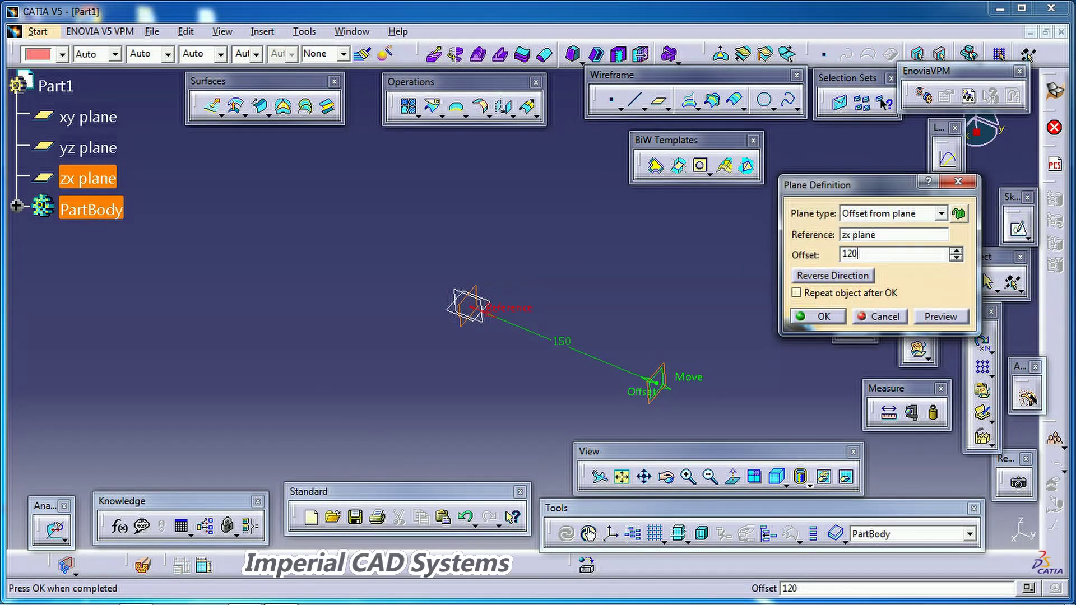
pyautogui.click(853, 278)
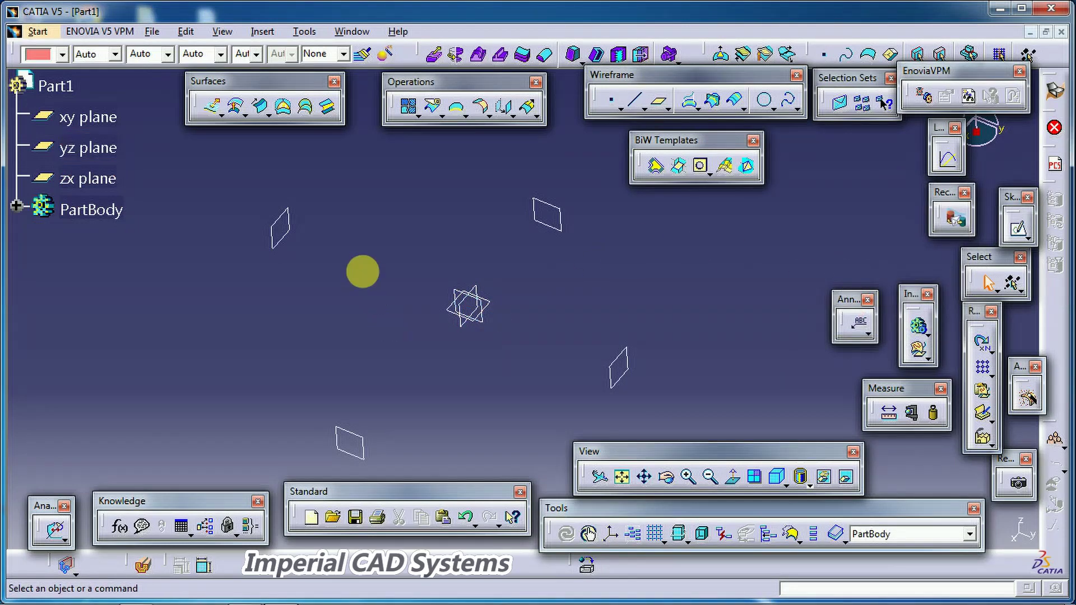
pyautogui.doubleClick(288, 229)
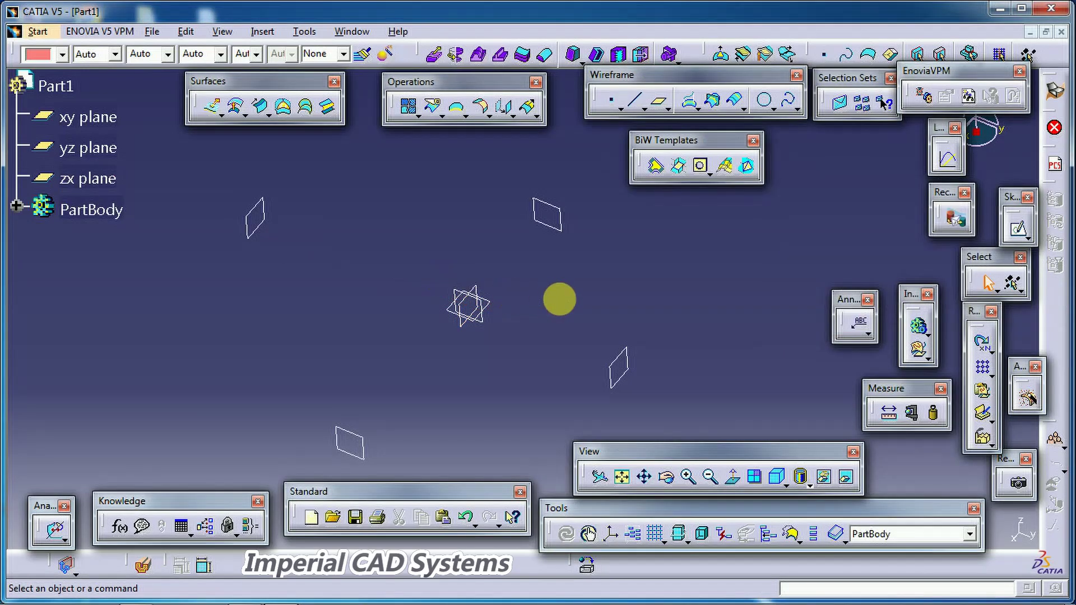
# Sketch an open three-line profile on the 120 mm zx offset plane, with both ends on the horizontal axis, ending at about H 43 mm.
pyautogui.moveTo(560, 301); pyautogui.dragTo(520, 300, button='middle')
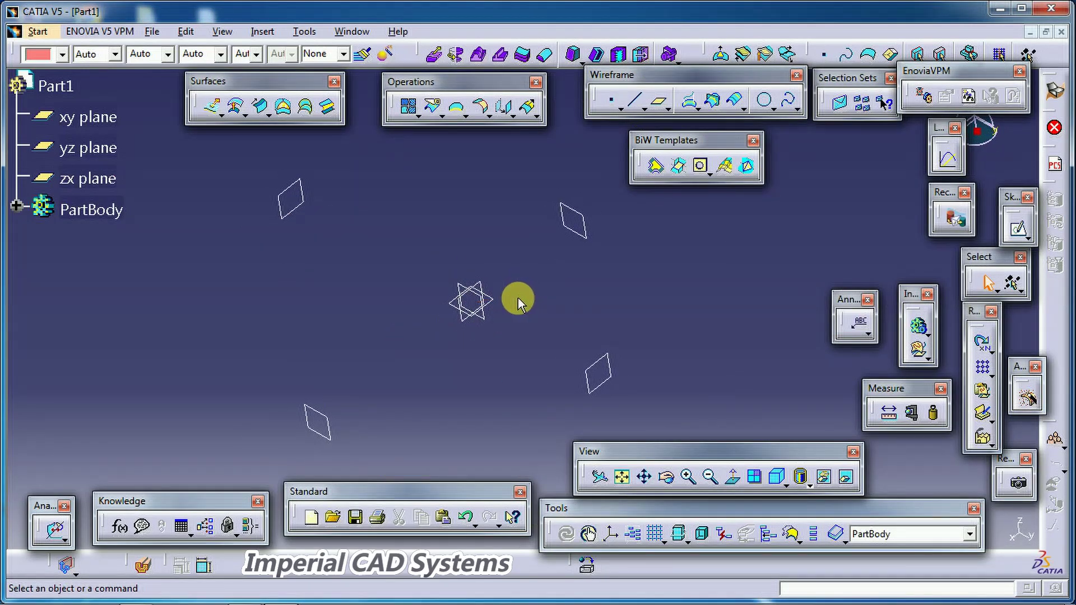
pyautogui.moveTo(512, 343); pyautogui.dragTo(567, 358, button='middle')
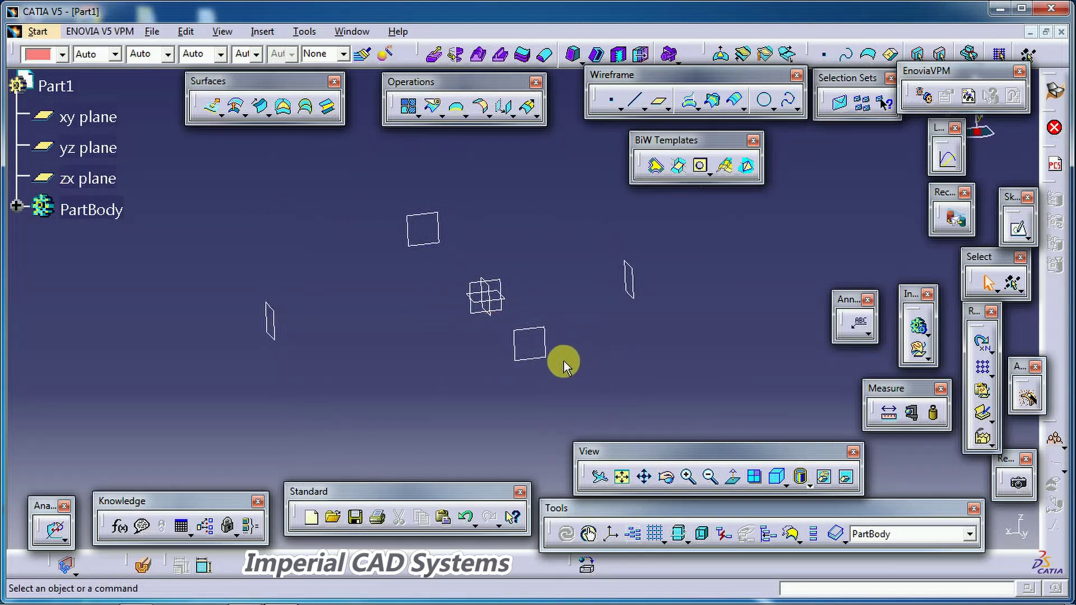
pyautogui.click(537, 355)
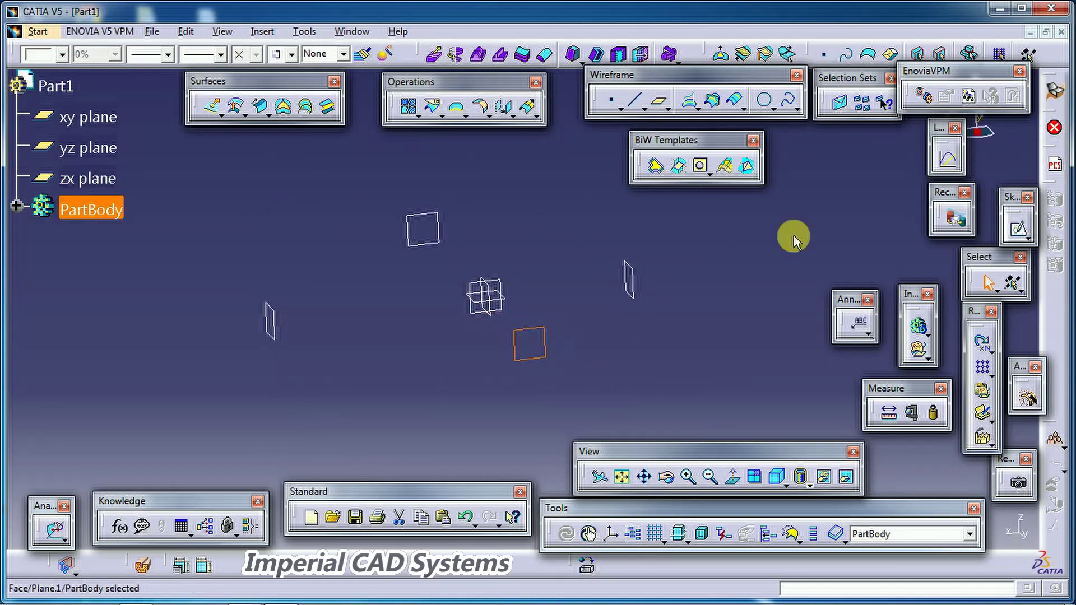
pyautogui.click(1019, 228)
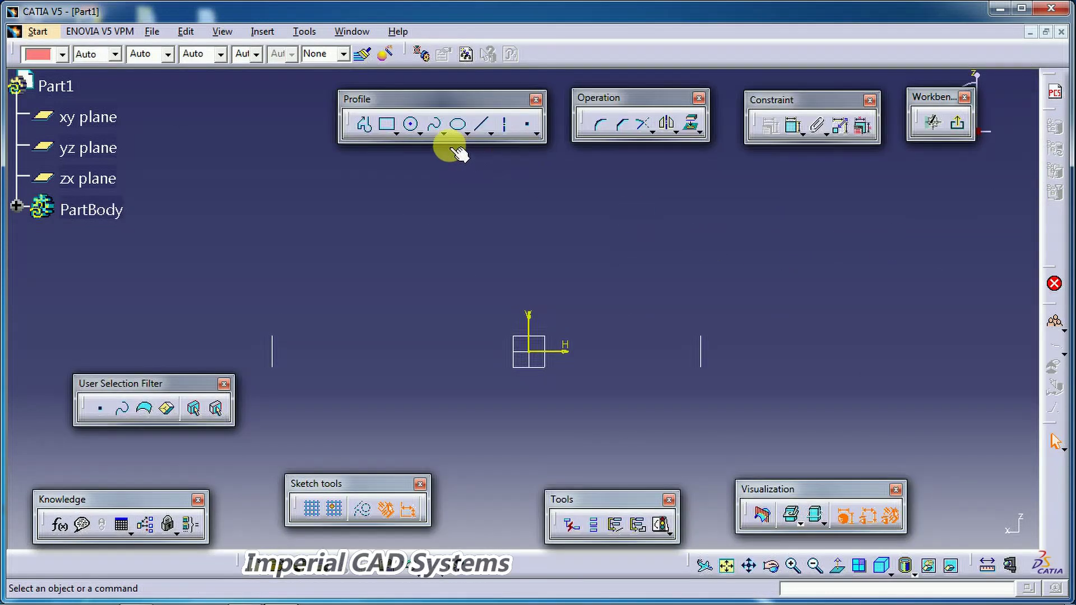
pyautogui.click(455, 346)
pyautogui.click(461, 287)
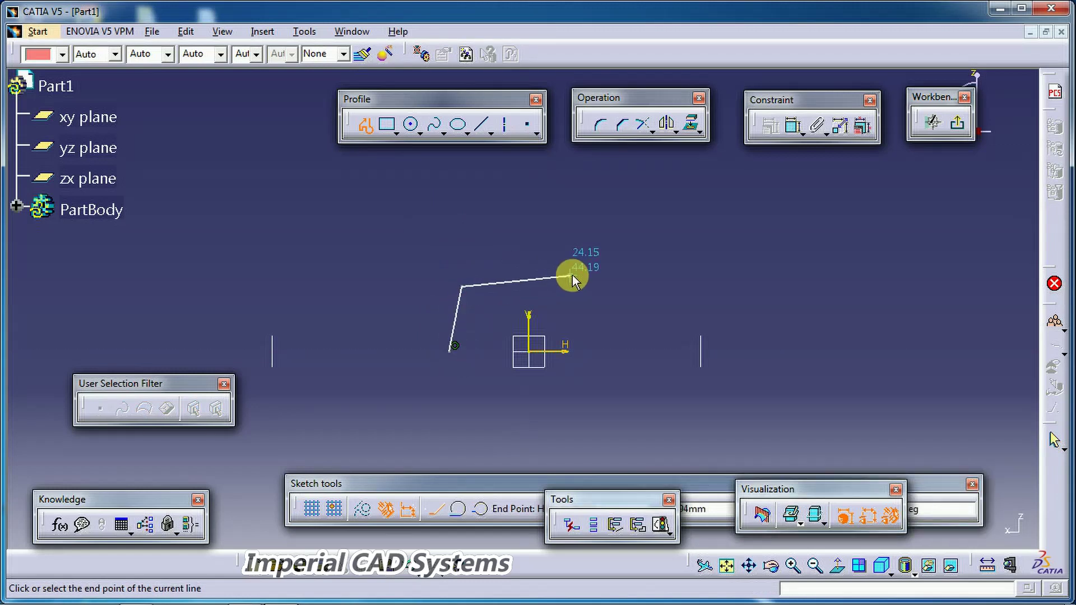
pyautogui.click(571, 276)
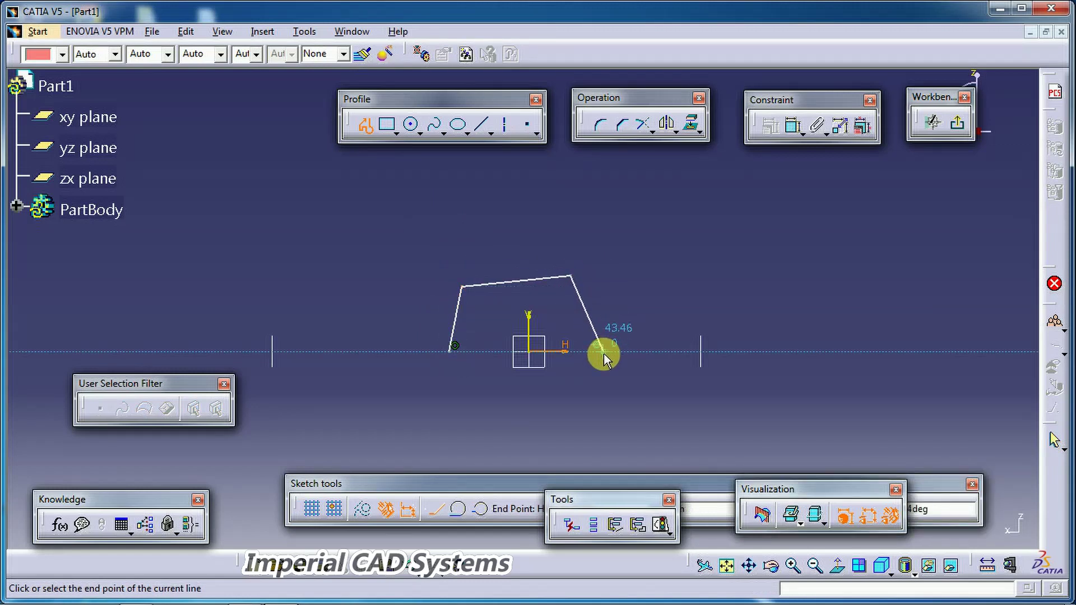
pyautogui.click(604, 352)
pyautogui.click(366, 125)
pyautogui.click(664, 185)
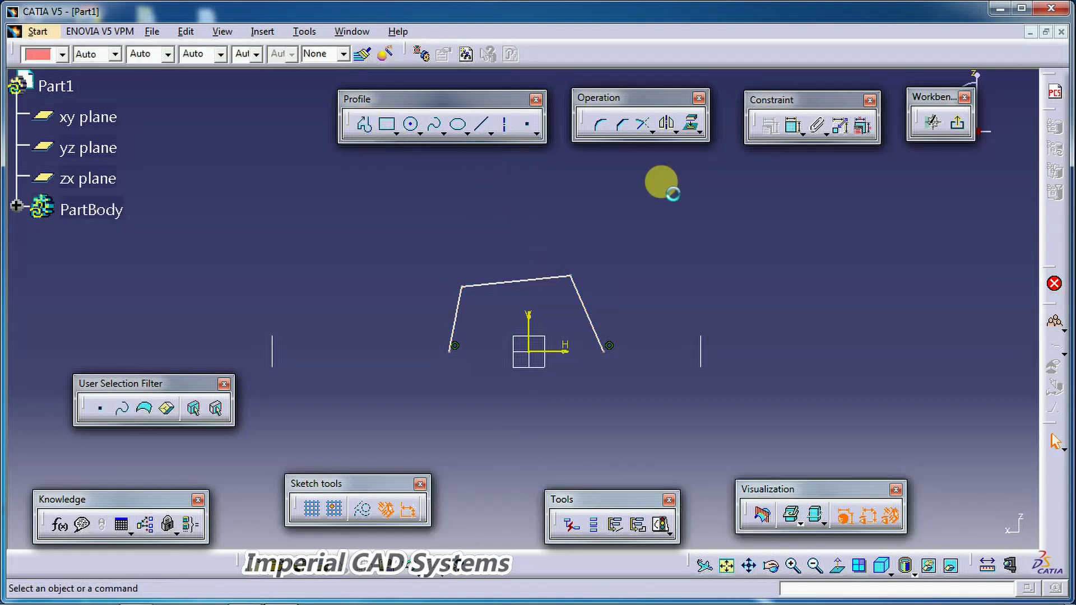
pyautogui.click(957, 122)
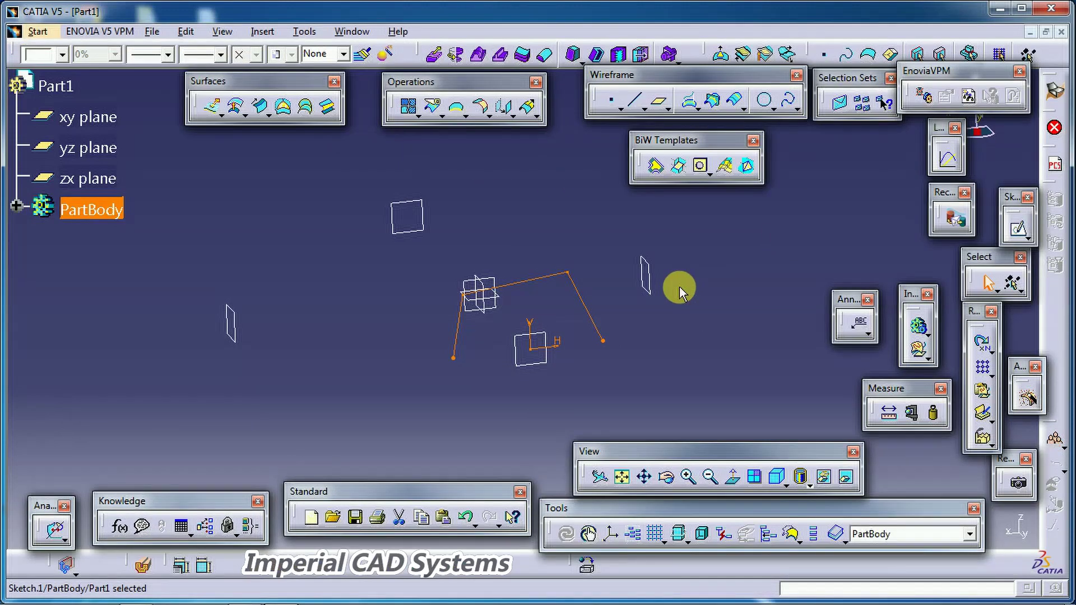
# Sketch an upward three-point arc on the 100 mm yz offset plane, with endpoints on the horizontal axis at about H -58 and 58 mm.
pyautogui.moveTo(560, 267); pyautogui.dragTo(512, 298, button='middle')
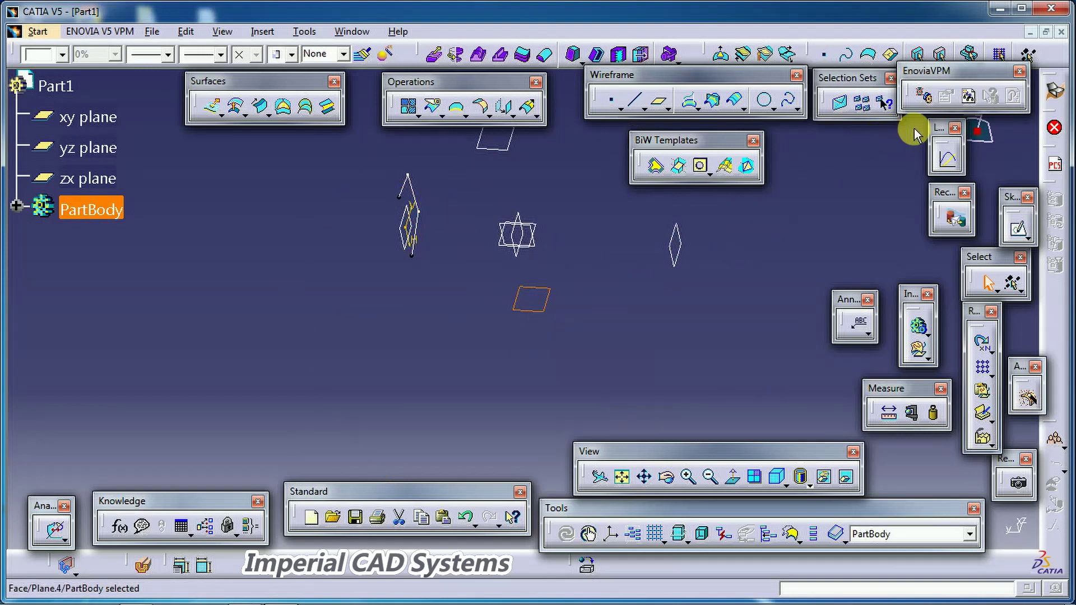
pyautogui.click(1016, 228)
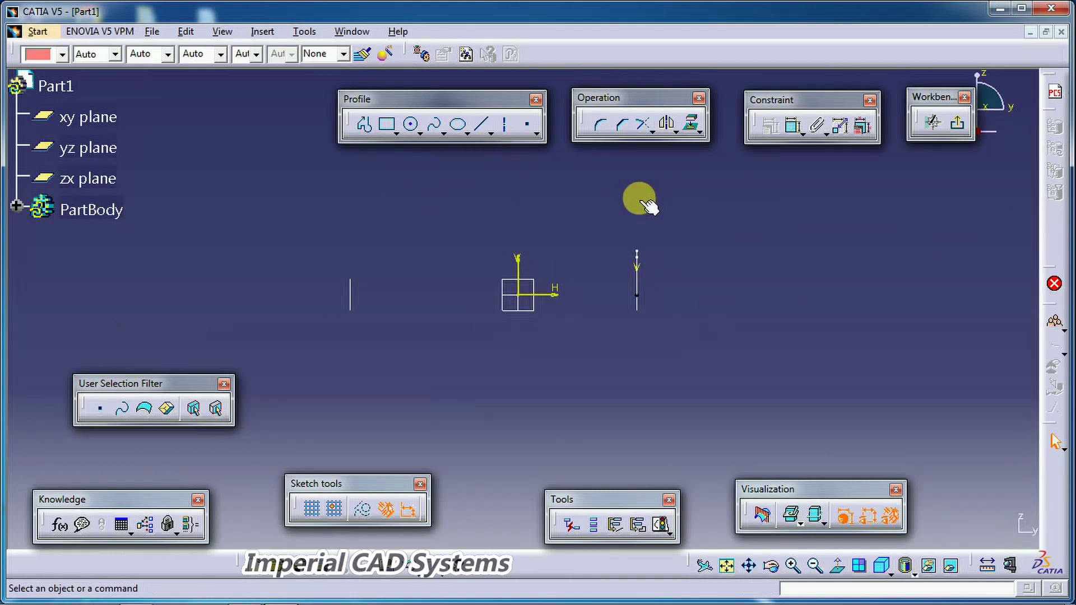
pyautogui.click(421, 136)
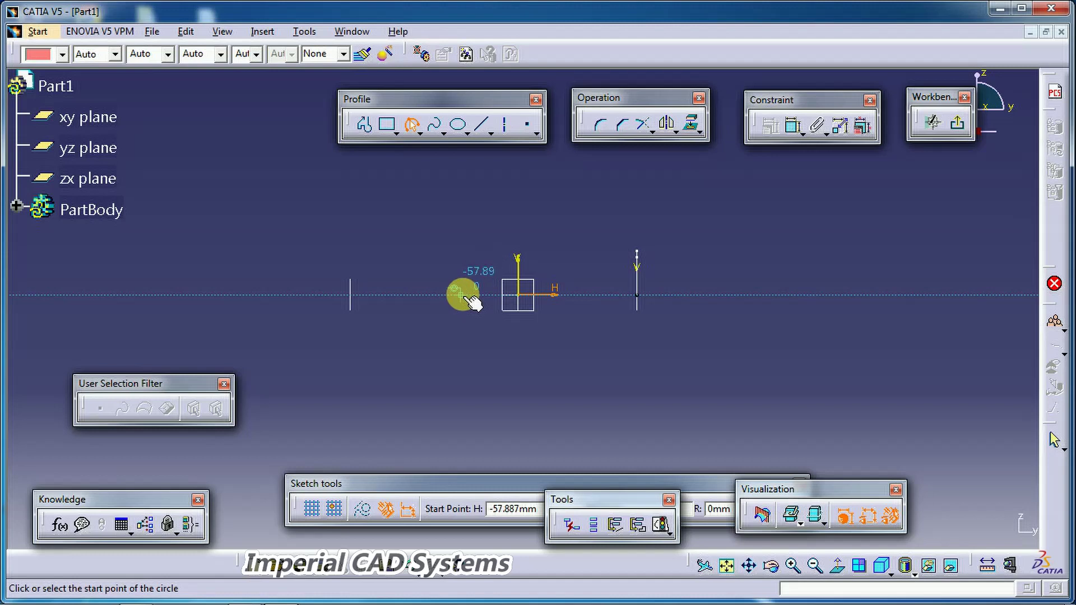
pyautogui.click(460, 294)
pyautogui.click(578, 294)
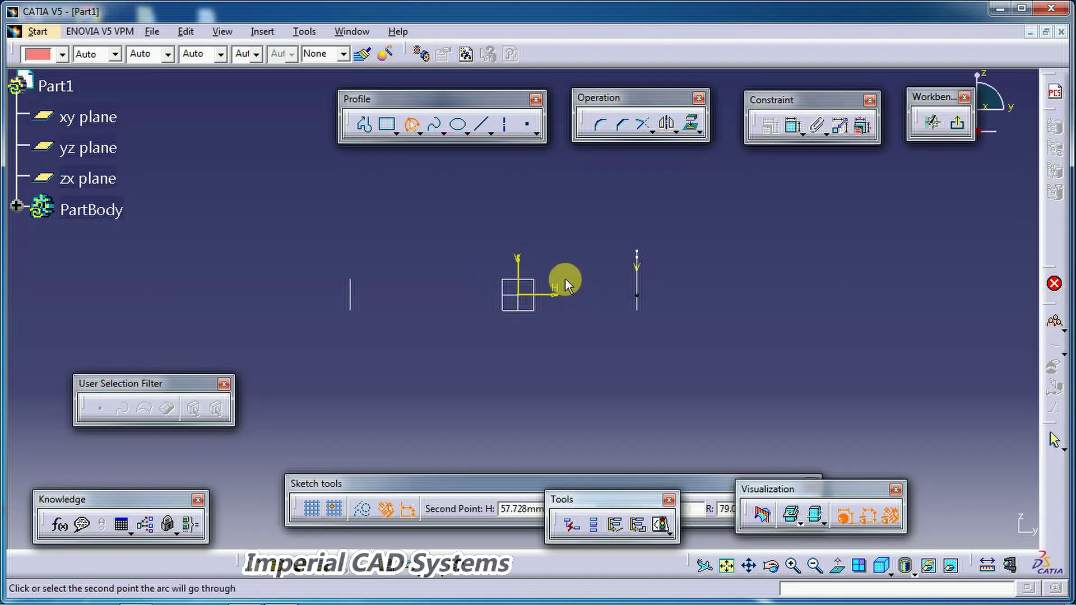
pyautogui.click(550, 248)
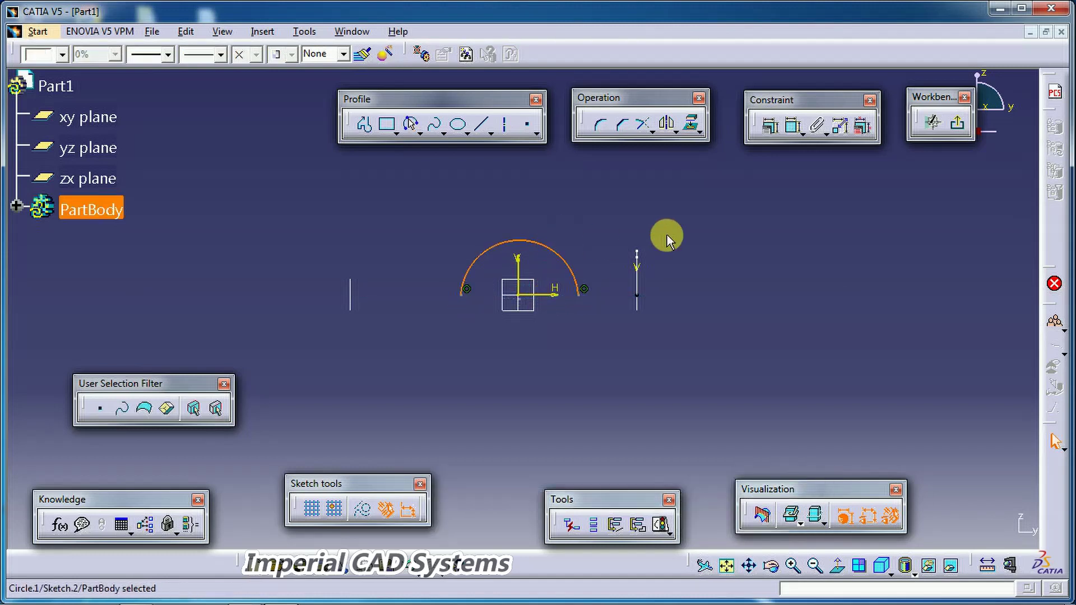
pyautogui.click(957, 123)
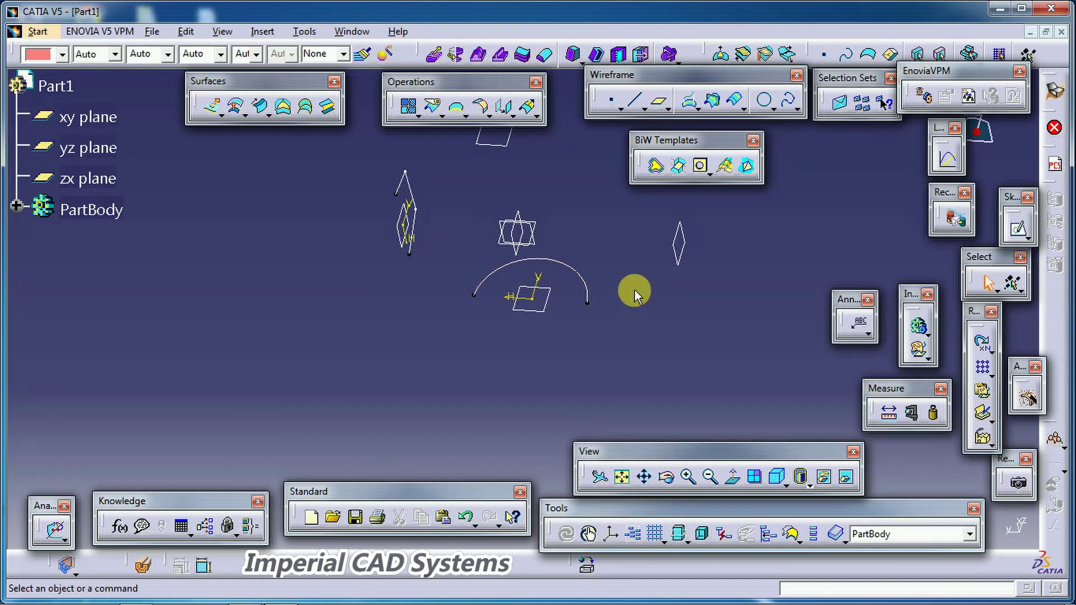
# Sketch an open three-line profile with a horizontal top line on the opposite zx offset plane, with both ends on the horizontal axis.
pyautogui.moveTo(637, 280); pyautogui.dragTo(596, 317, button='middle')
pyautogui.click(579, 344)
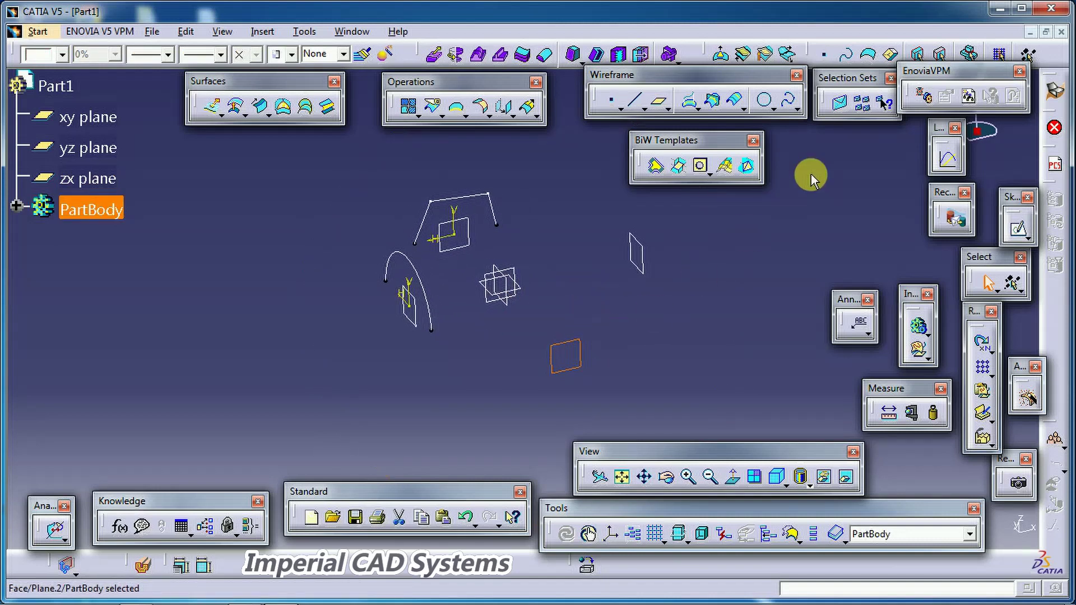
pyautogui.click(1020, 235)
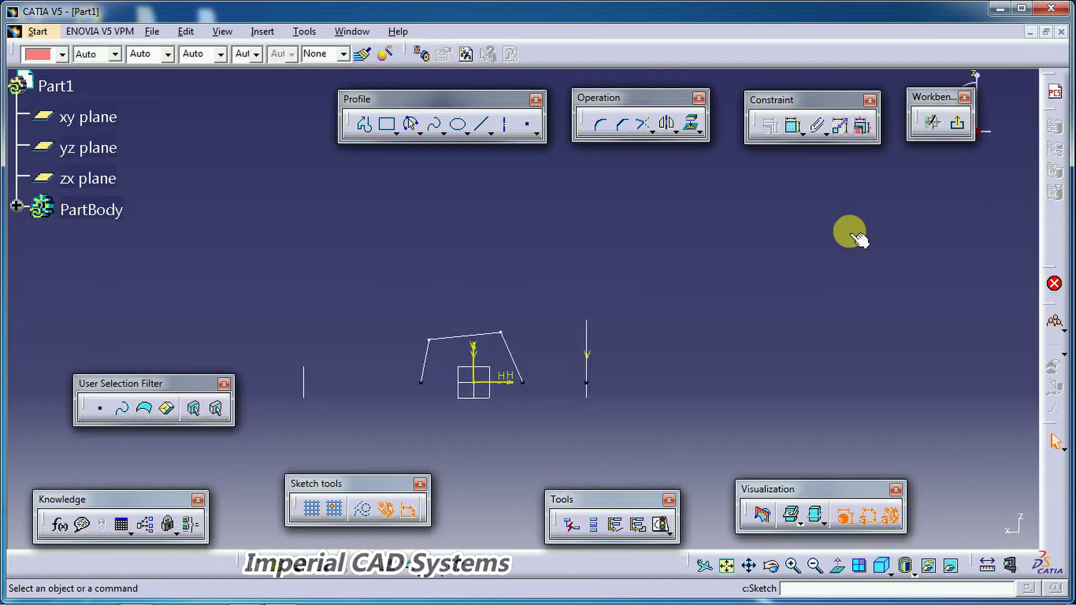
pyautogui.click(364, 125)
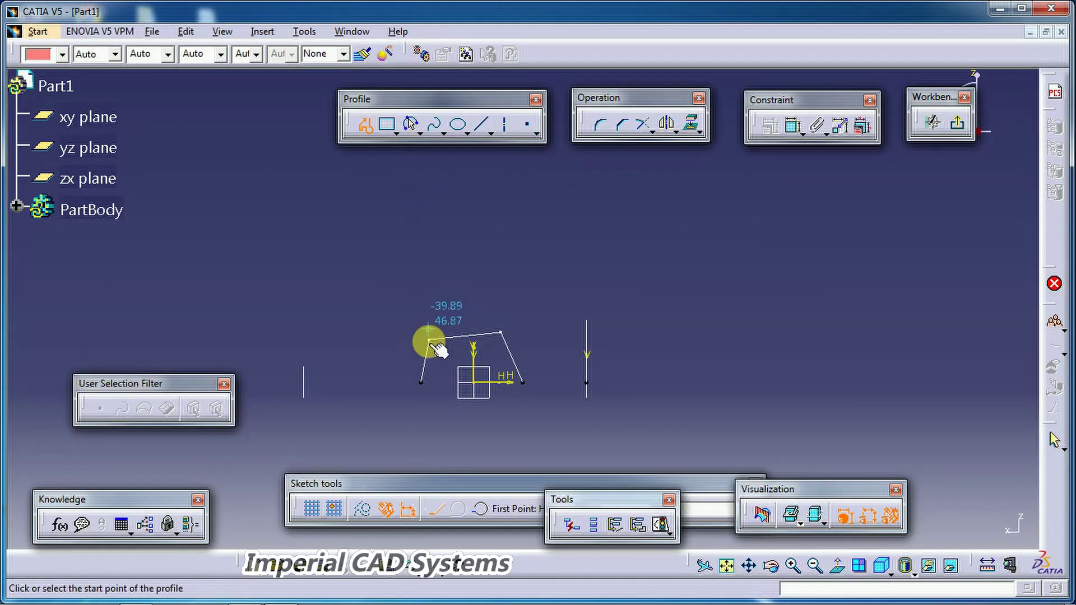
pyautogui.click(415, 383)
pyautogui.click(442, 336)
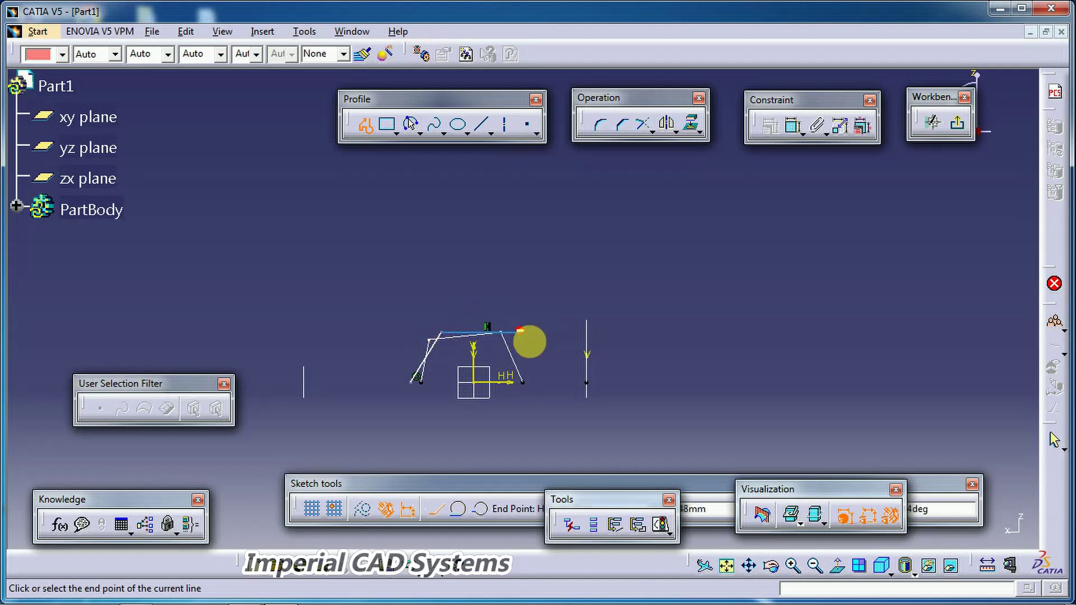
pyautogui.click(521, 331)
pyautogui.click(542, 386)
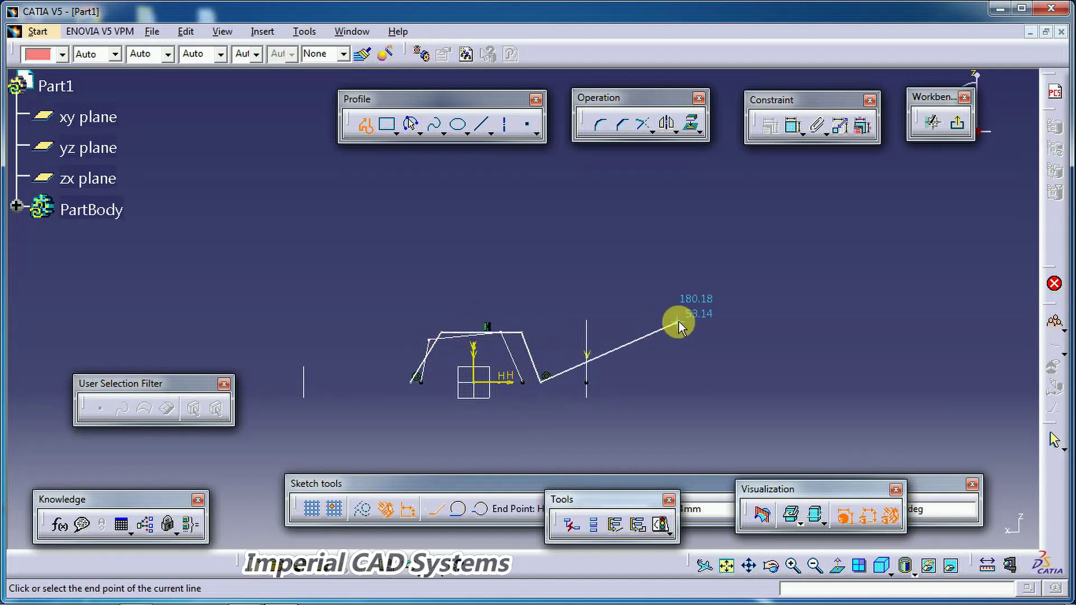
pyautogui.click(958, 124)
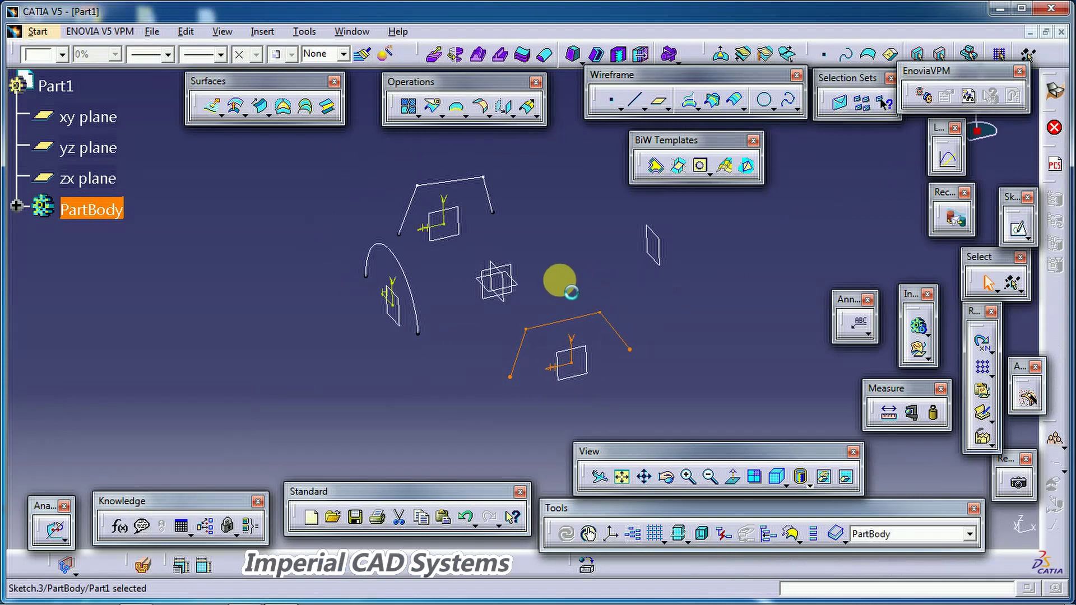
# Sketch a smaller upward three-point arc on the remaining yz offset plane, with endpoints on the horizontal axis, ending at about H 37 mm.
pyautogui.moveTo(591, 262)
pyautogui.mouseDown(button='middle')
pyautogui.moveTo(592, 380)
pyautogui.moveTo(471, 288)
pyautogui.moveTo(649, 281)
pyautogui.moveTo(505, 281)
pyautogui.moveTo(585, 258)
pyautogui.moveTo(687, 269)
pyautogui.moveTo(639, 334)
pyautogui.moveTo(620, 314)
pyautogui.mouseUp(button='middle')
pyautogui.click(645, 314)
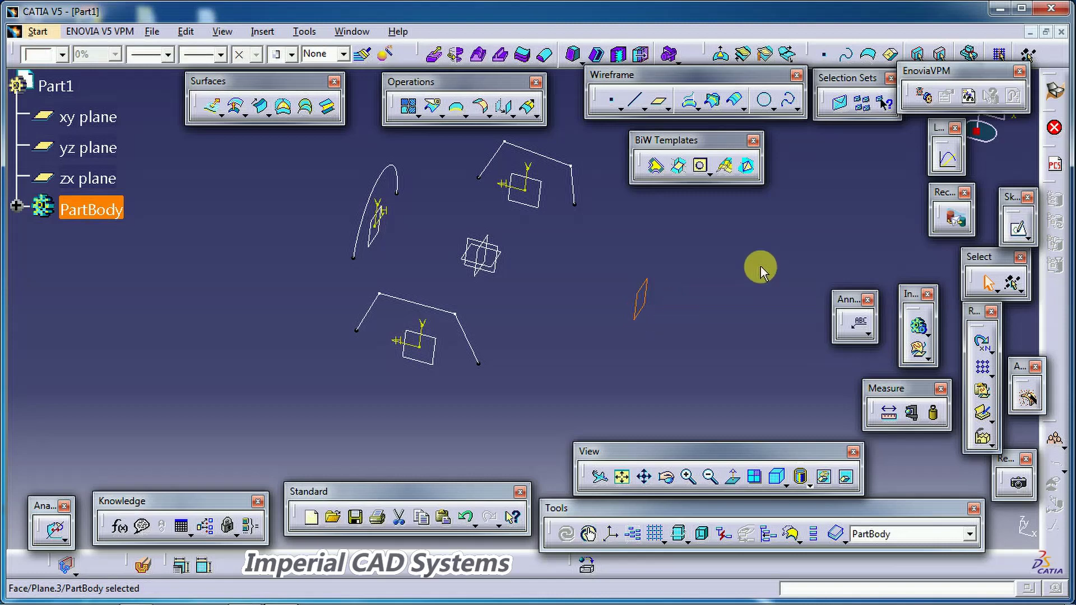
pyautogui.click(1022, 231)
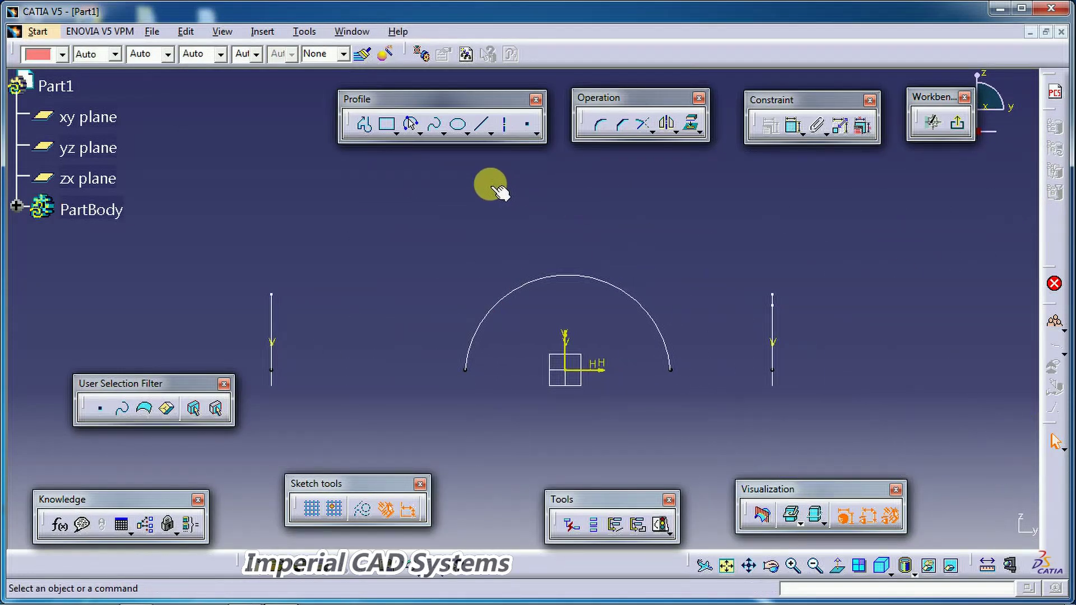
pyautogui.click(412, 128)
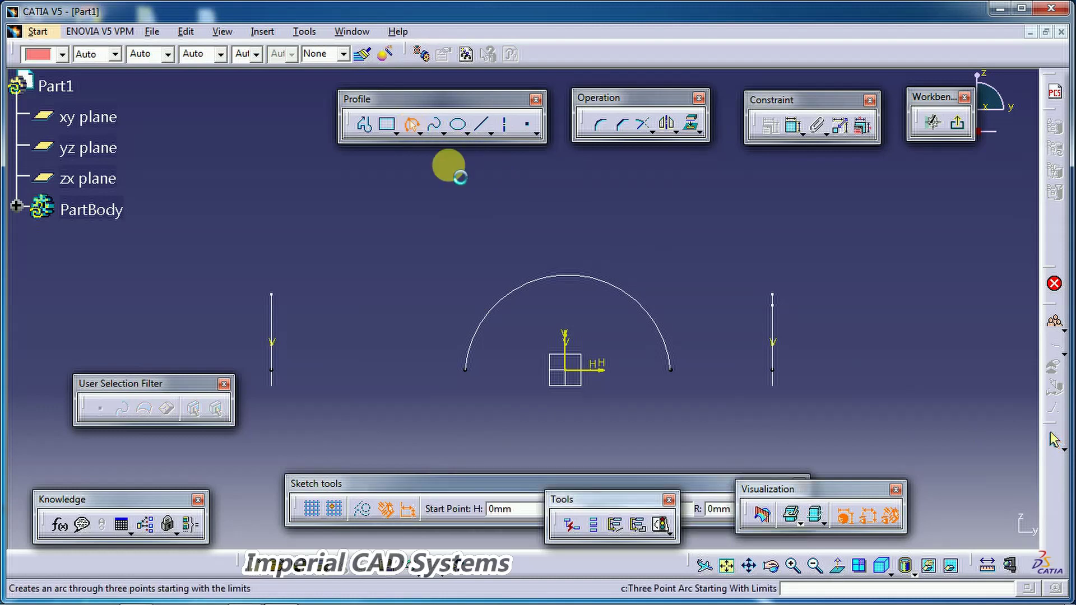
pyautogui.click(486, 370)
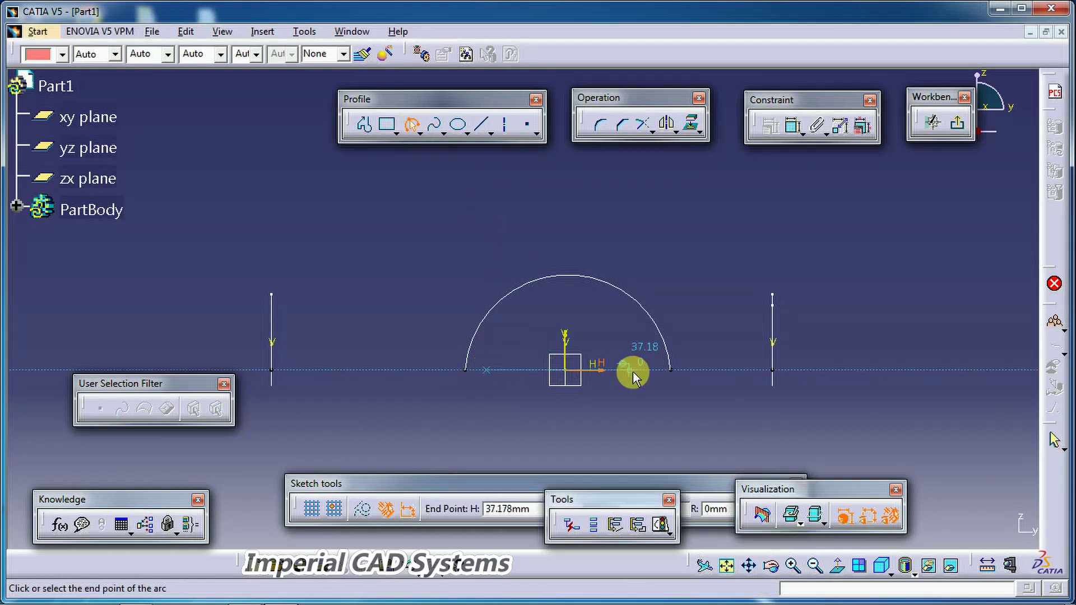
pyautogui.click(632, 370)
pyautogui.click(593, 320)
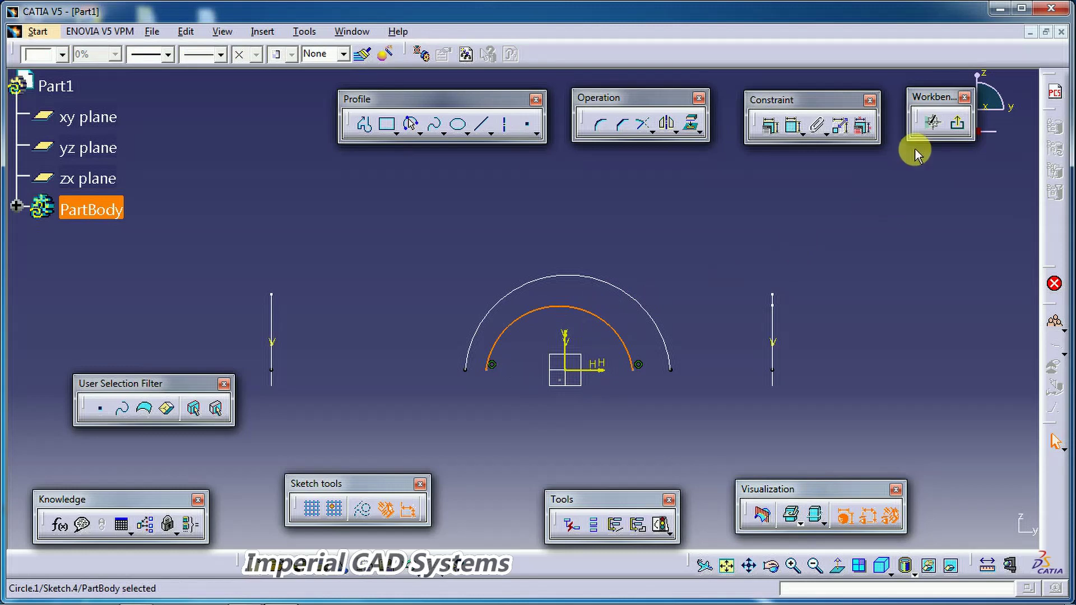
pyautogui.click(957, 122)
# Create a Junction surface with Tangency coupling from the four sketches, selected in order around the origin starting with the small arc.
pyautogui.moveTo(456, 267); pyautogui.dragTo(584, 352, button='middle')
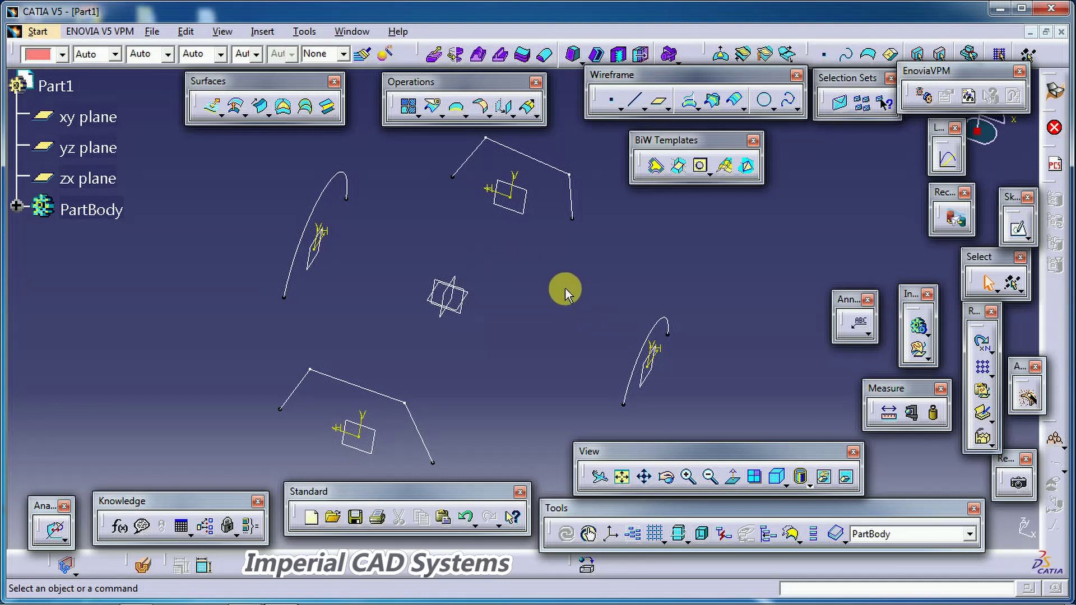
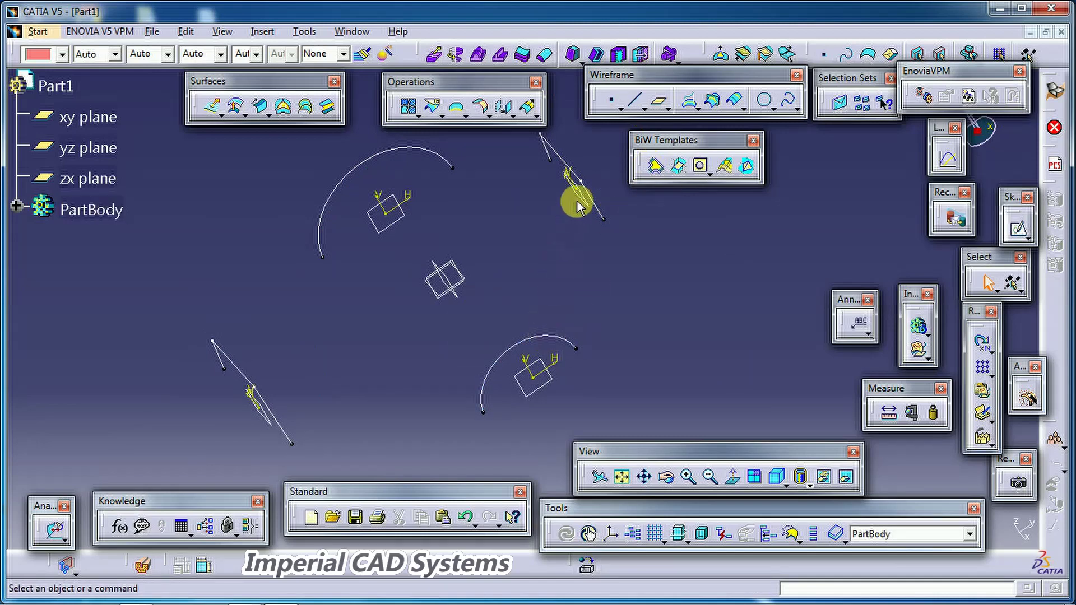
pyautogui.moveTo(432, 336); pyautogui.dragTo(496, 348, button='middle')
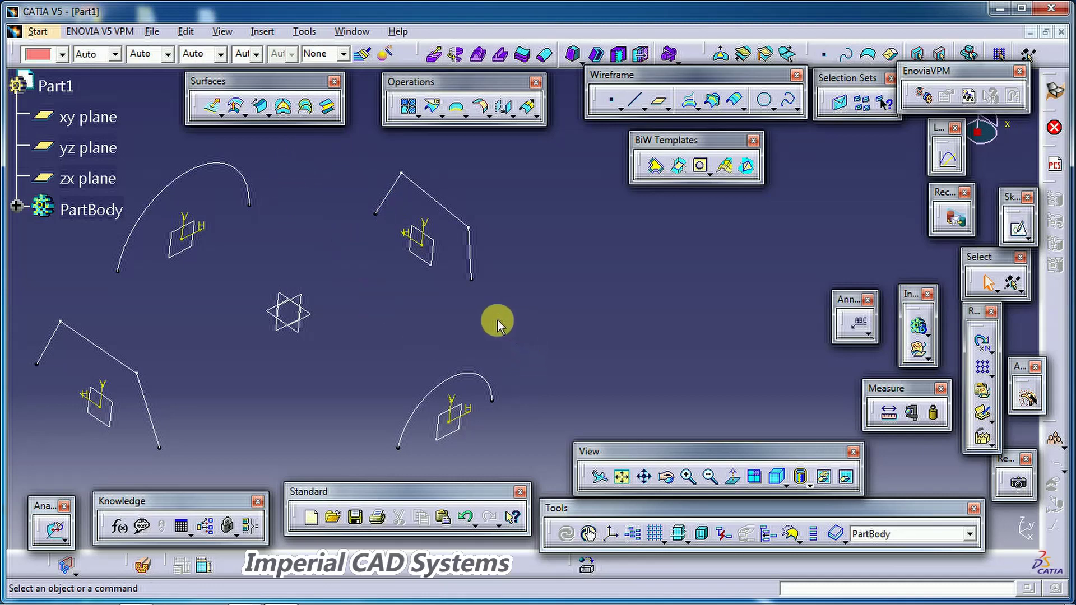
pyautogui.moveTo(498, 335)
pyautogui.mouseDown(button='middle')
pyautogui.moveTo(504, 385)
pyautogui.moveTo(422, 379)
pyautogui.moveTo(517, 304)
pyautogui.mouseUp(button='middle')
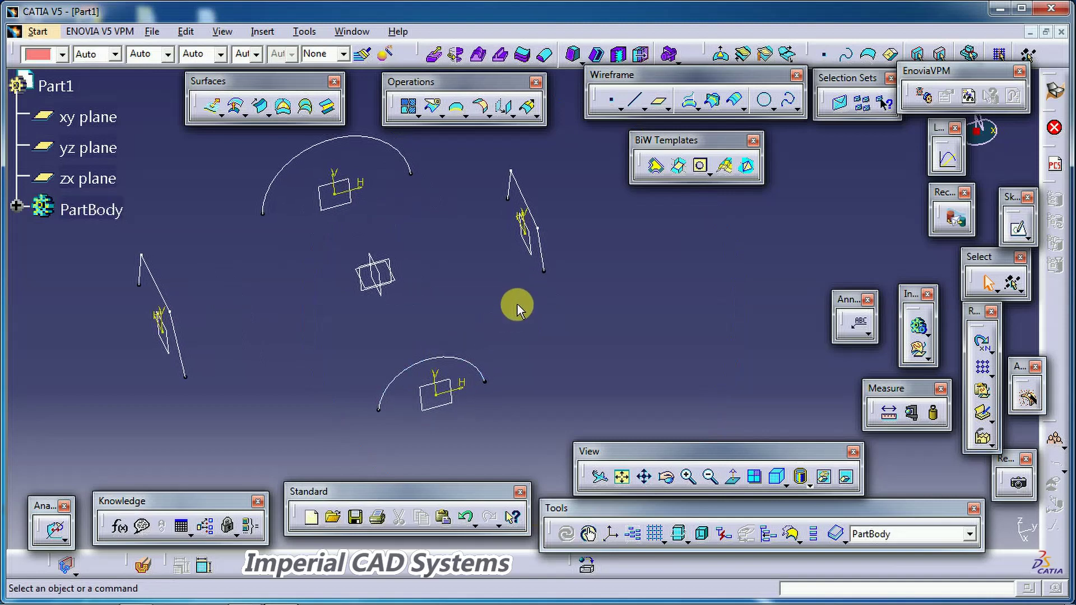
pyautogui.moveTo(517, 335)
pyautogui.mouseDown(button='middle')
pyautogui.moveTo(488, 368)
pyautogui.moveTo(548, 304)
pyautogui.mouseUp(button='middle')
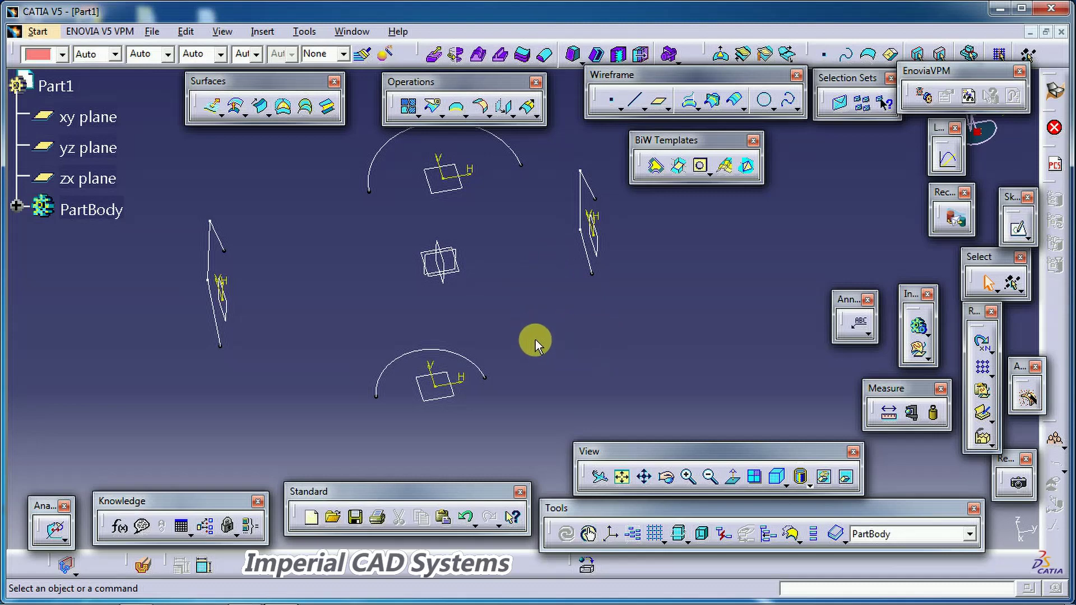
pyautogui.moveTo(512, 332)
pyautogui.mouseDown(button='middle')
pyautogui.moveTo(488, 338)
pyautogui.moveTo(515, 352)
pyautogui.moveTo(560, 319)
pyautogui.moveTo(620, 300)
pyautogui.moveTo(584, 315)
pyautogui.moveTo(604, 311)
pyautogui.mouseUp(button='middle')
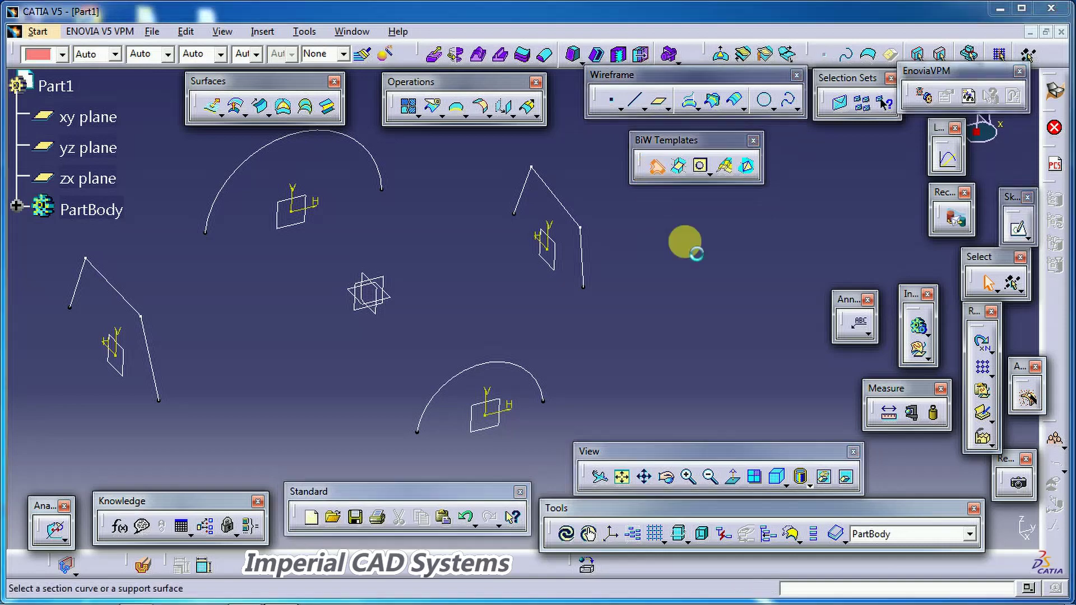
pyautogui.click(535, 378)
pyautogui.click(583, 276)
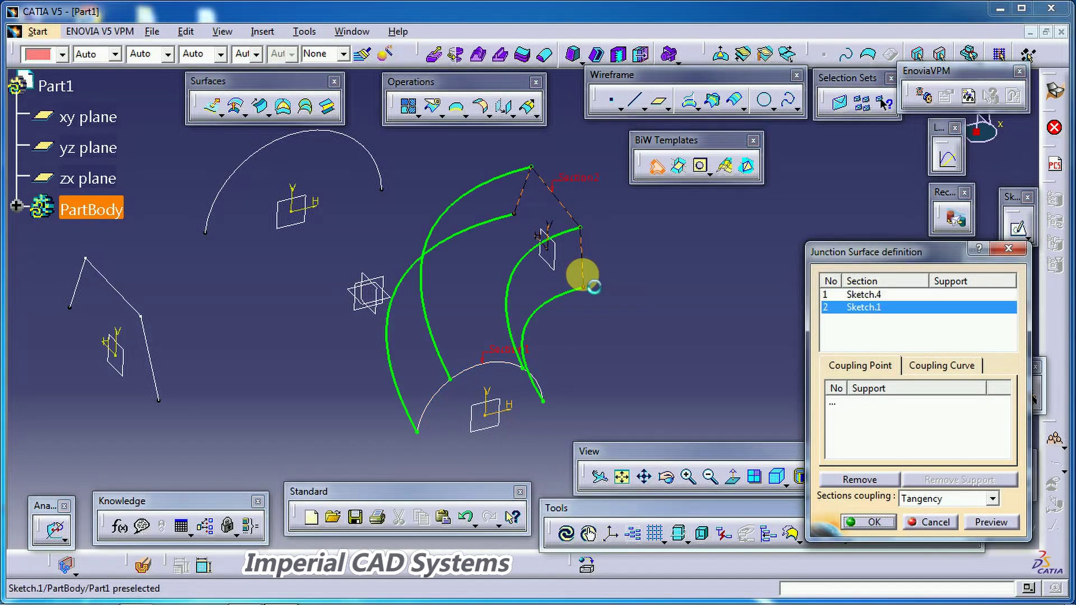
pyautogui.click(381, 187)
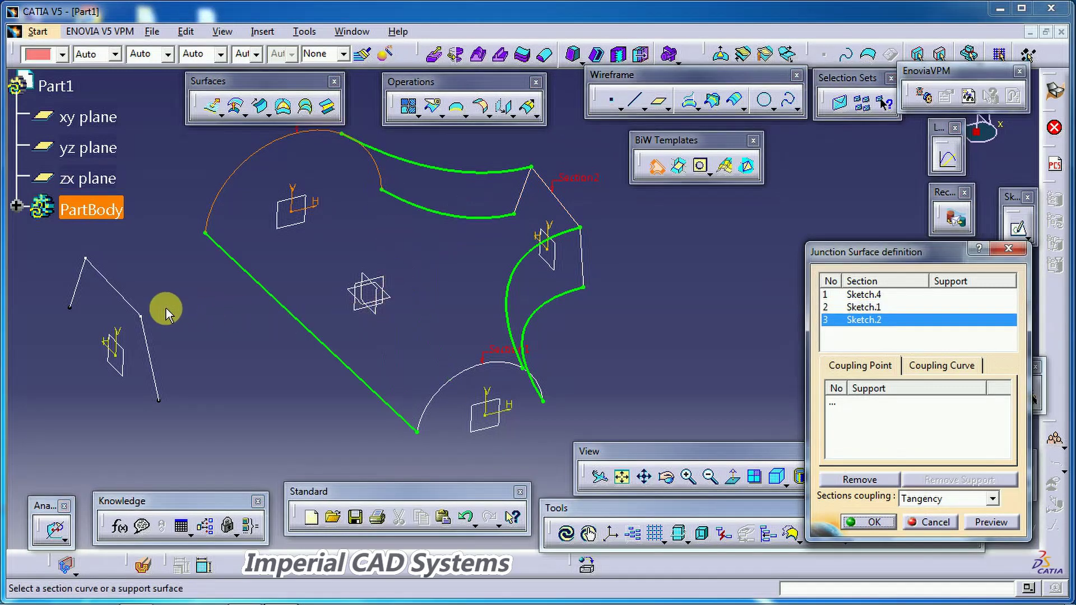
pyautogui.click(147, 338)
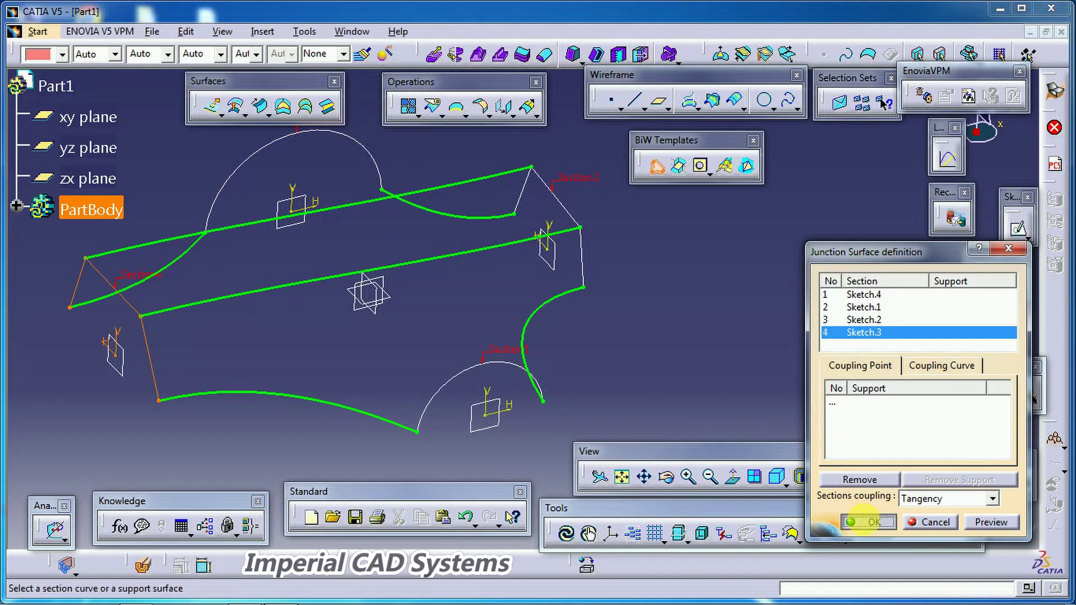
pyautogui.click(866, 522)
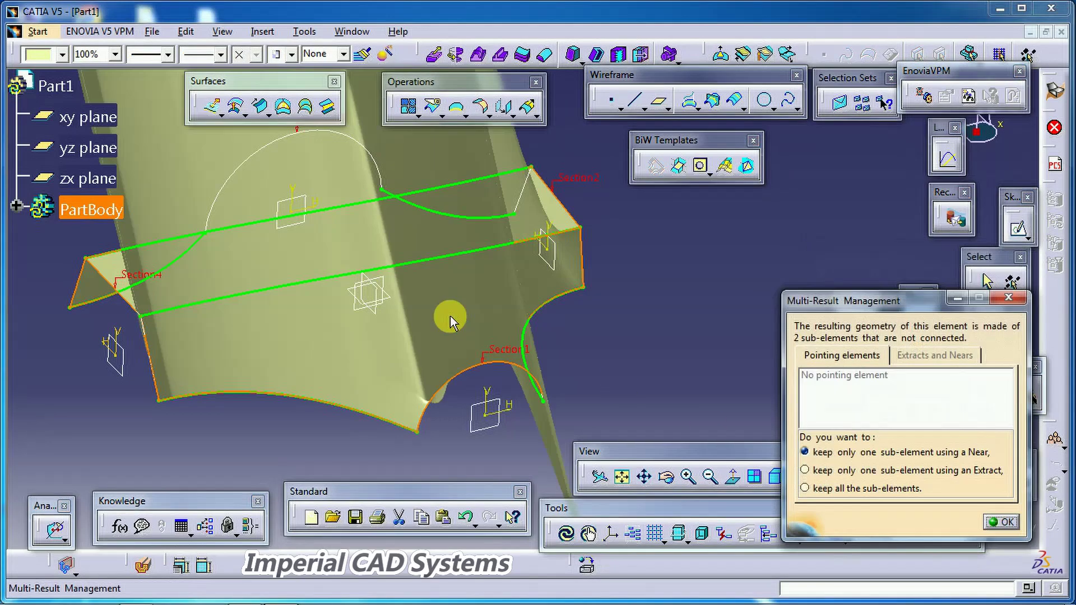
# Keep all the sub-elements of the disconnected junction surface result.
pyautogui.moveTo(432, 315); pyautogui.dragTo(740, 410, button='middle')
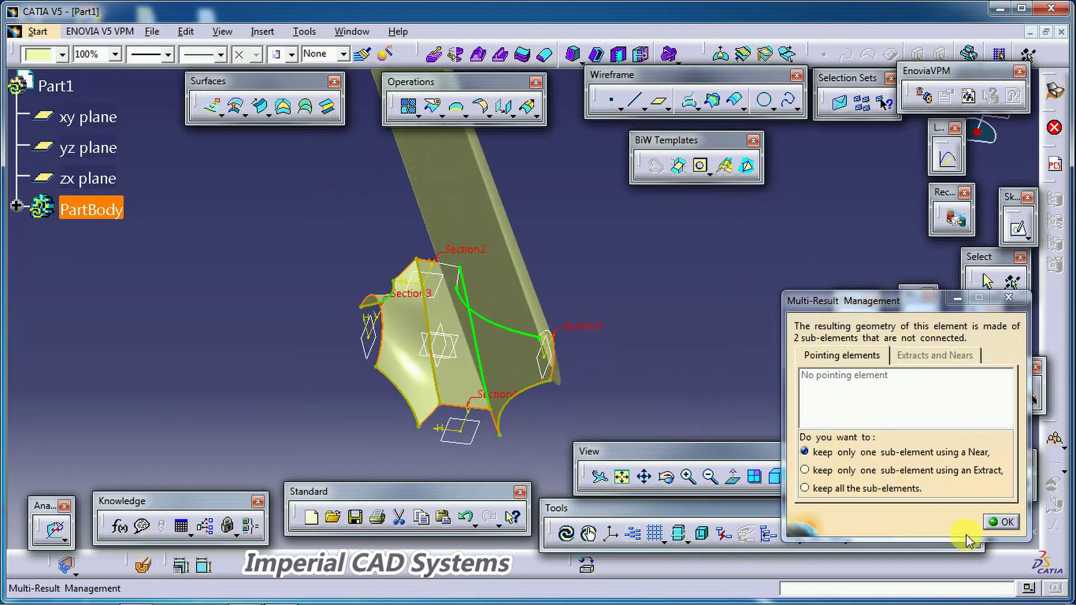
pyautogui.click(904, 489)
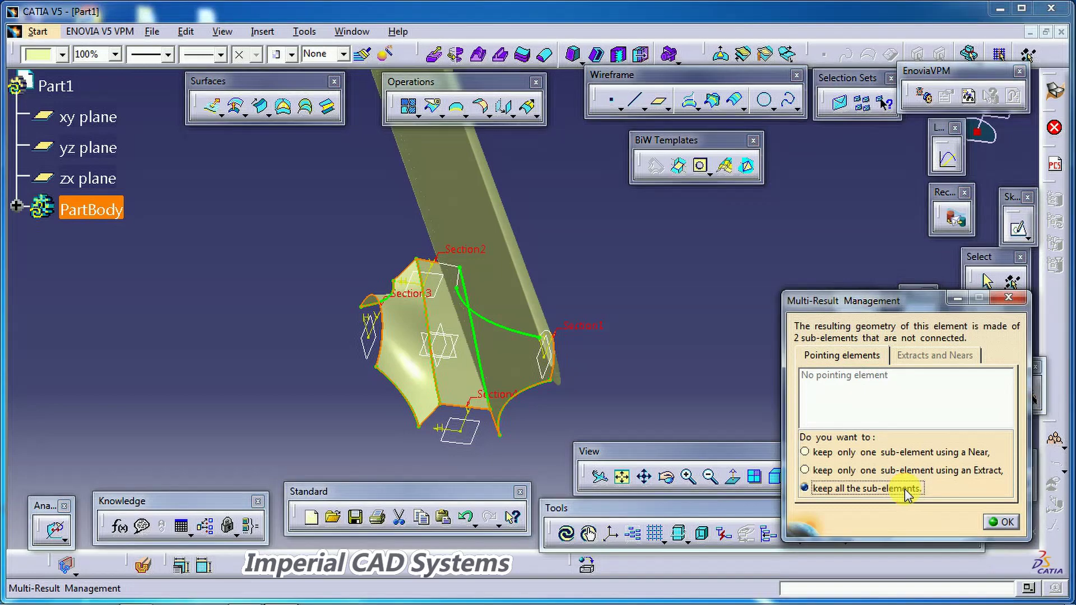
pyautogui.click(1008, 525)
# Examine the junction surface from several sides, checking how its edges and faces connect to the arc and three-line profile sections.
pyautogui.moveTo(685, 259); pyautogui.dragTo(527, 336, button='middle')
pyautogui.moveTo(654, 359); pyautogui.dragTo(429, 396, button='middle')
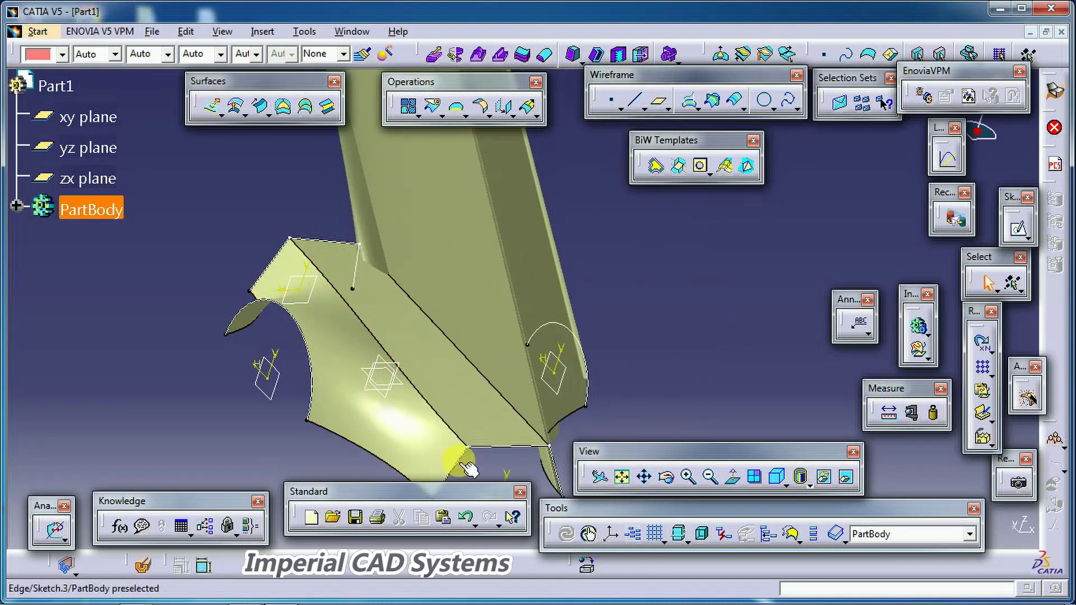
pyautogui.moveTo(485, 436); pyautogui.dragTo(400, 438, button='middle')
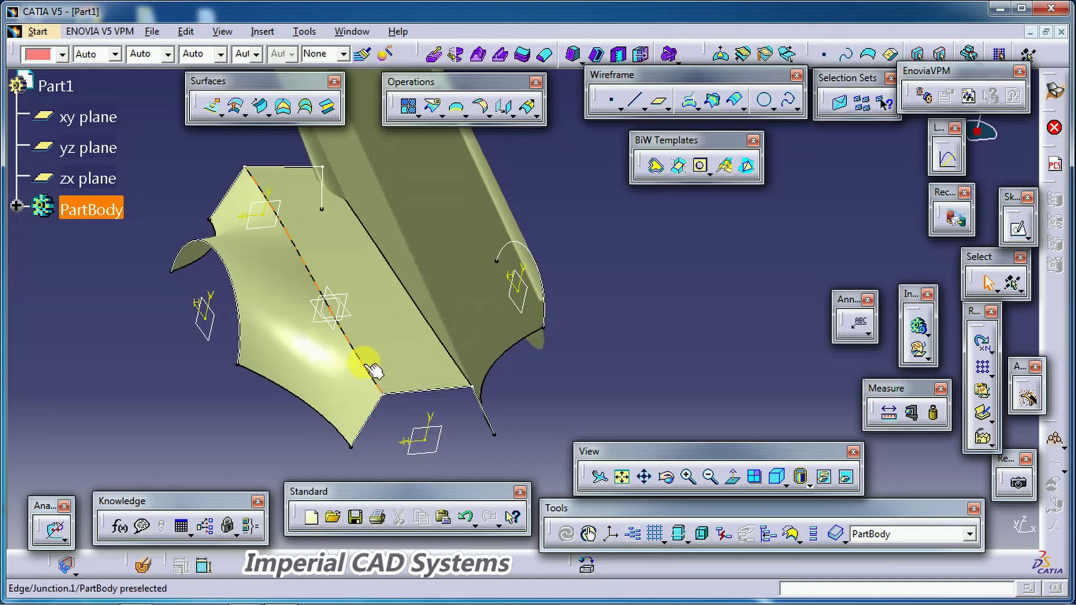
pyautogui.moveTo(252, 174)
pyautogui.mouseDown(button='middle')
pyautogui.moveTo(372, 242)
pyautogui.moveTo(384, 216)
pyautogui.moveTo(312, 173)
pyautogui.mouseUp(button='middle')
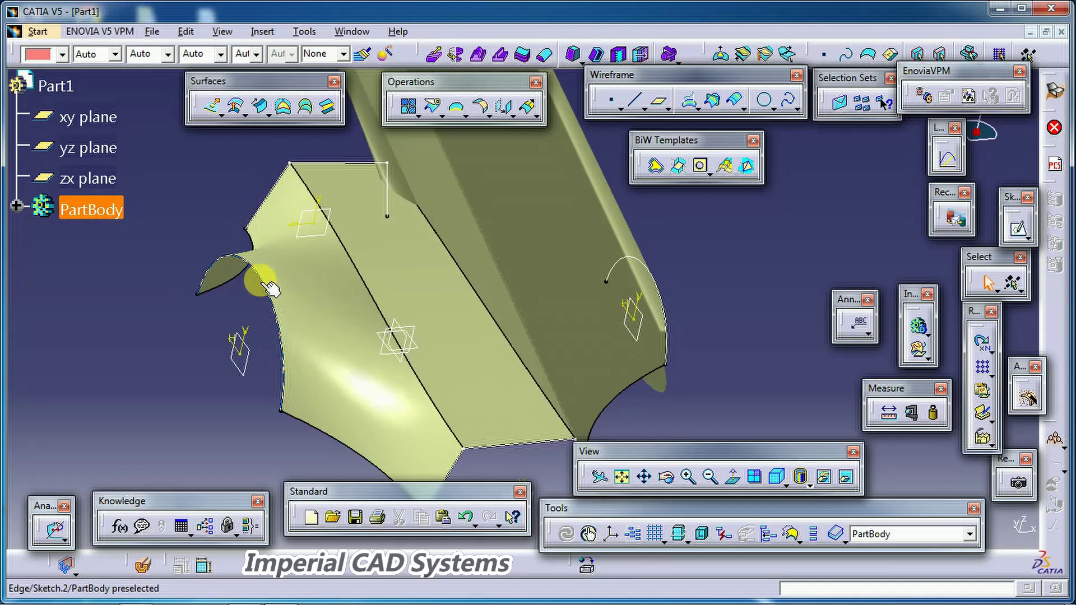
pyautogui.moveTo(451, 424); pyautogui.dragTo(466, 342, button='middle')
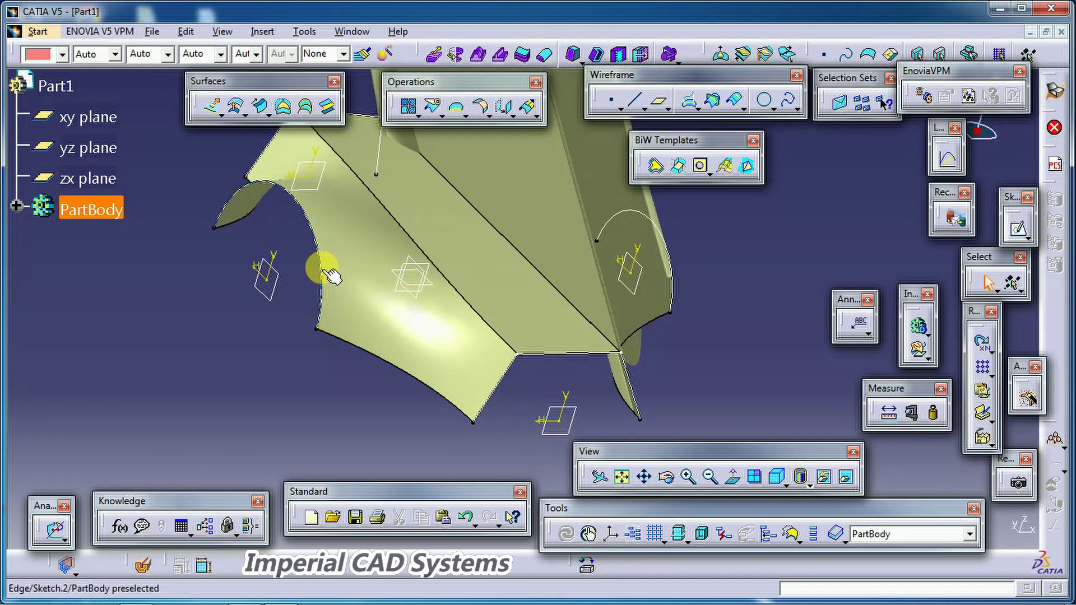
pyautogui.keyDown('ctrl'); pyautogui.moveTo(300, 252); pyautogui.dragTo(385, 337, button='middle'); pyautogui.keyUp('ctrl')
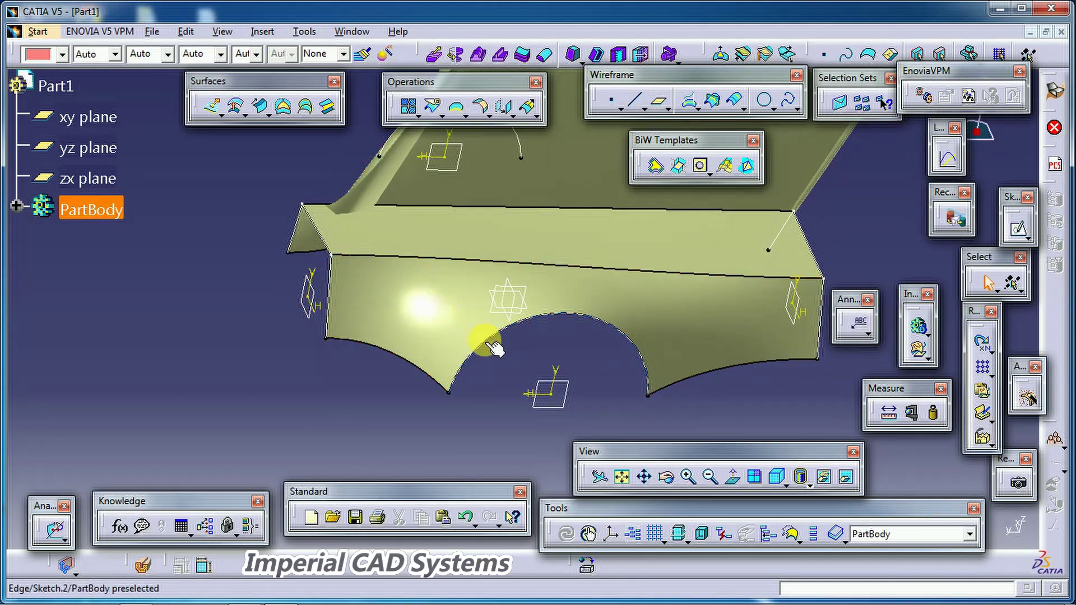
pyautogui.moveTo(498, 345)
pyautogui.keyDown('ctrl'); pyautogui.mouseDown(button='middle')
pyautogui.moveTo(413, 305)
pyautogui.moveTo(565, 365)
pyautogui.moveTo(421, 272)
pyautogui.moveTo(399, 351)
pyautogui.moveTo(481, 375)
pyautogui.moveTo(368, 353)
pyautogui.moveTo(397, 303)
pyautogui.moveTo(458, 334)
pyautogui.moveTo(272, 283)
pyautogui.mouseUp(button='middle'); pyautogui.keyUp('ctrl')
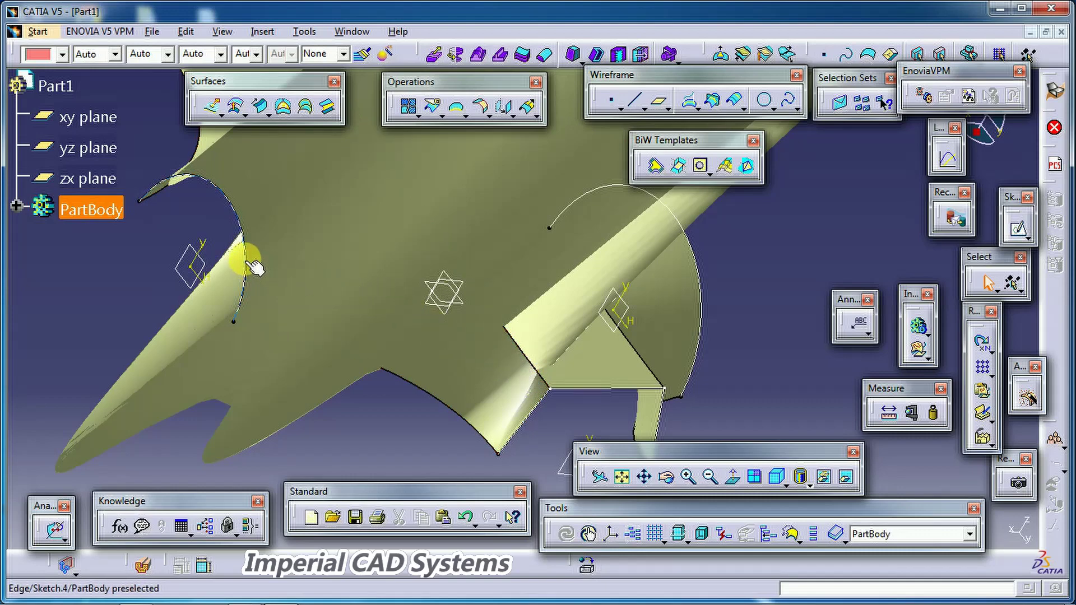
pyautogui.moveTo(245, 261)
pyautogui.mouseDown(button='middle')
pyautogui.moveTo(233, 305)
pyautogui.moveTo(445, 409)
pyautogui.moveTo(478, 349)
pyautogui.moveTo(470, 318)
pyautogui.moveTo(367, 307)
pyautogui.moveTo(473, 469)
pyautogui.moveTo(610, 368)
pyautogui.moveTo(476, 349)
pyautogui.moveTo(456, 312)
pyautogui.moveTo(351, 368)
pyautogui.moveTo(498, 391)
pyautogui.moveTo(628, 210)
pyautogui.moveTo(577, 314)
pyautogui.moveTo(522, 322)
pyautogui.moveTo(426, 387)
pyautogui.mouseUp(button='middle')
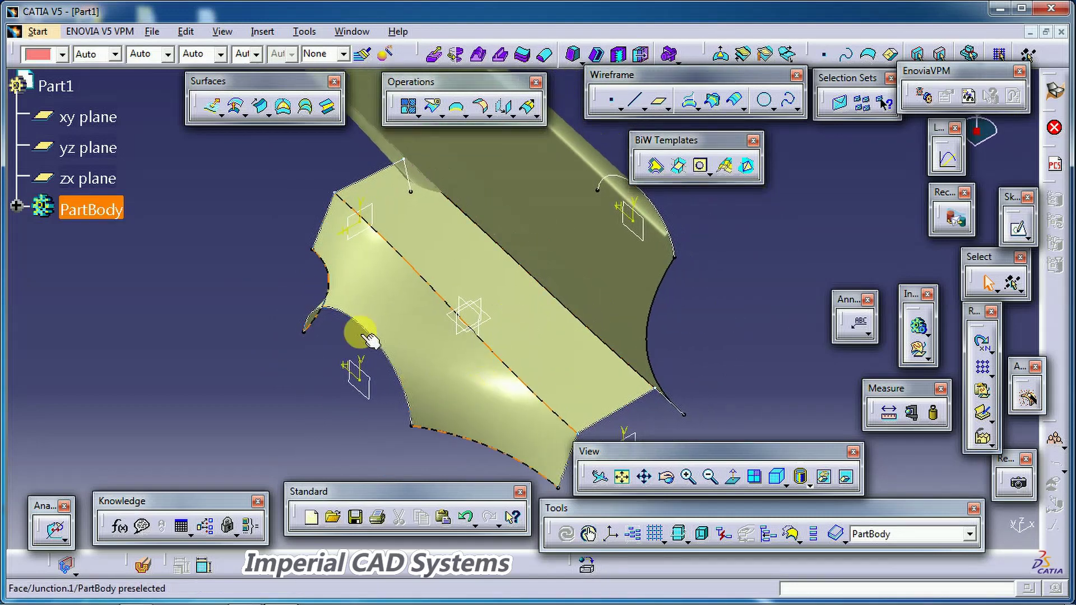
# Edit the junction surface and add an on-curve coupling point on the small arc, about 98.5 mm along the curve, previewing the result.
pyautogui.moveTo(625, 378); pyautogui.dragTo(577, 259, button='middle')
pyautogui.doubleClick(494, 283)
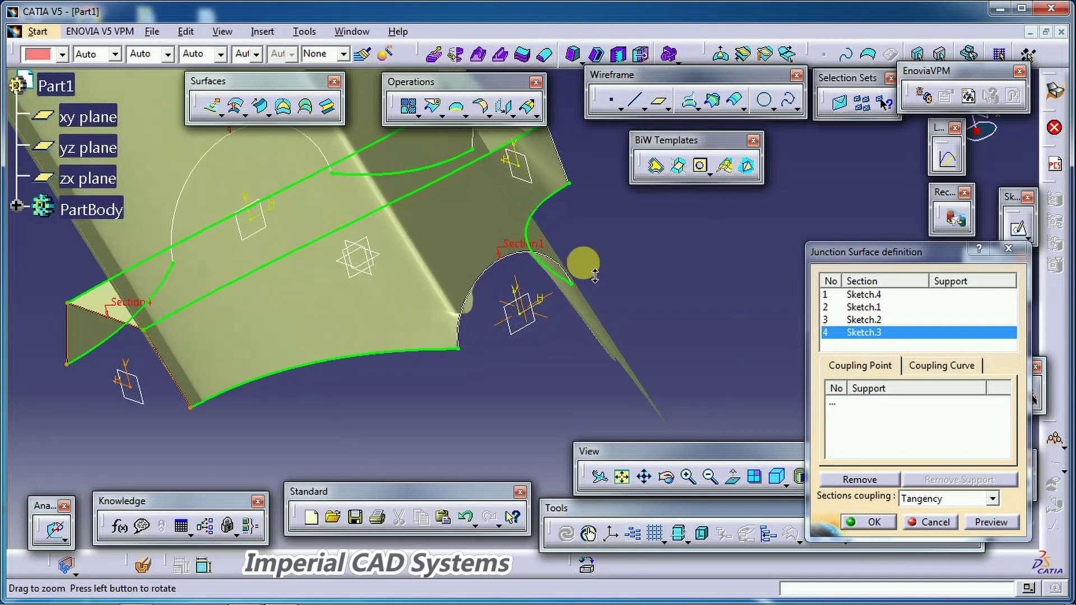
pyautogui.click(845, 404)
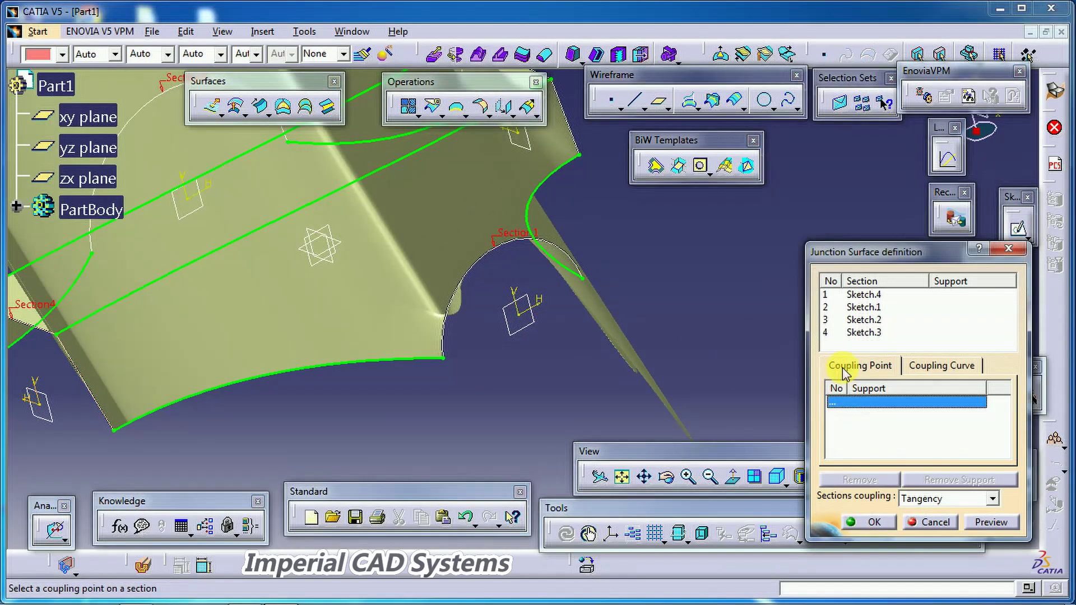
pyautogui.moveTo(378, 286); pyautogui.dragTo(584, 327, button='middle')
pyautogui.rightClick(834, 412)
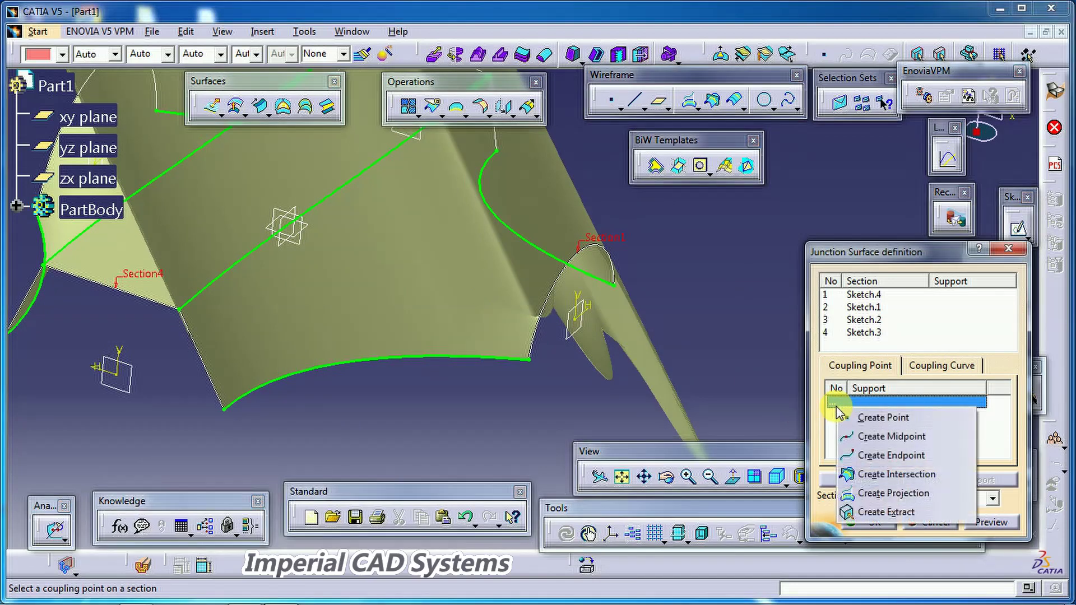
pyautogui.click(866, 417)
pyautogui.moveTo(697, 397); pyautogui.dragTo(502, 440, button='middle')
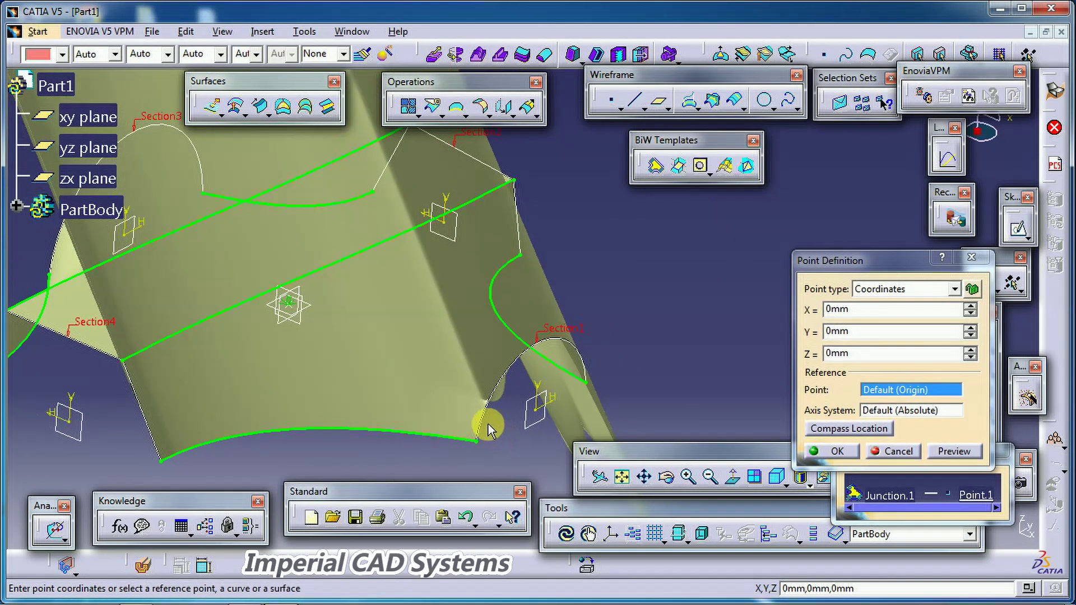
pyautogui.click(486, 420)
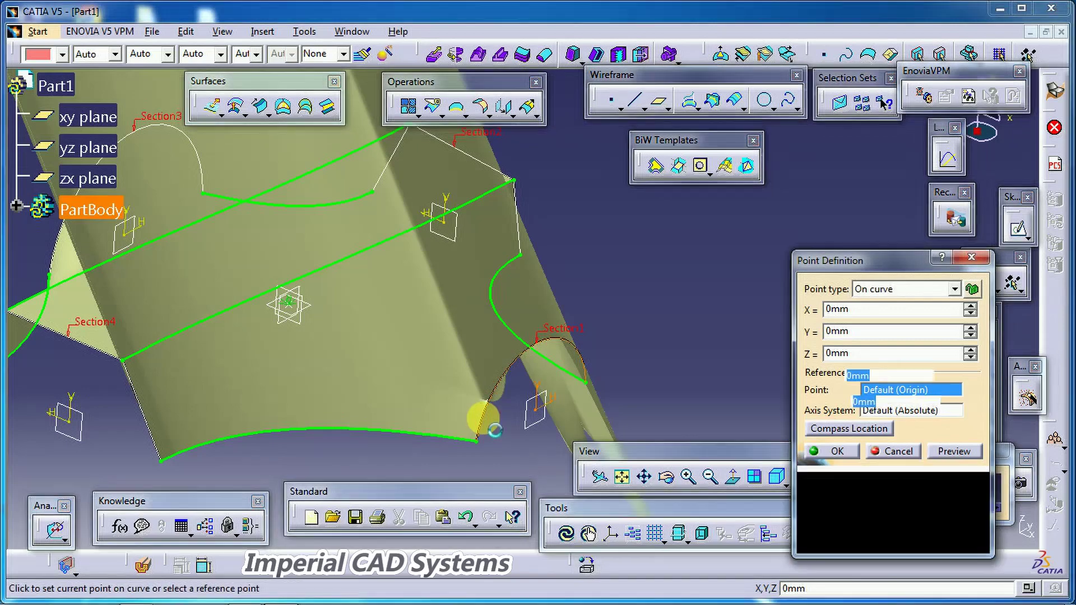
pyautogui.click(581, 372)
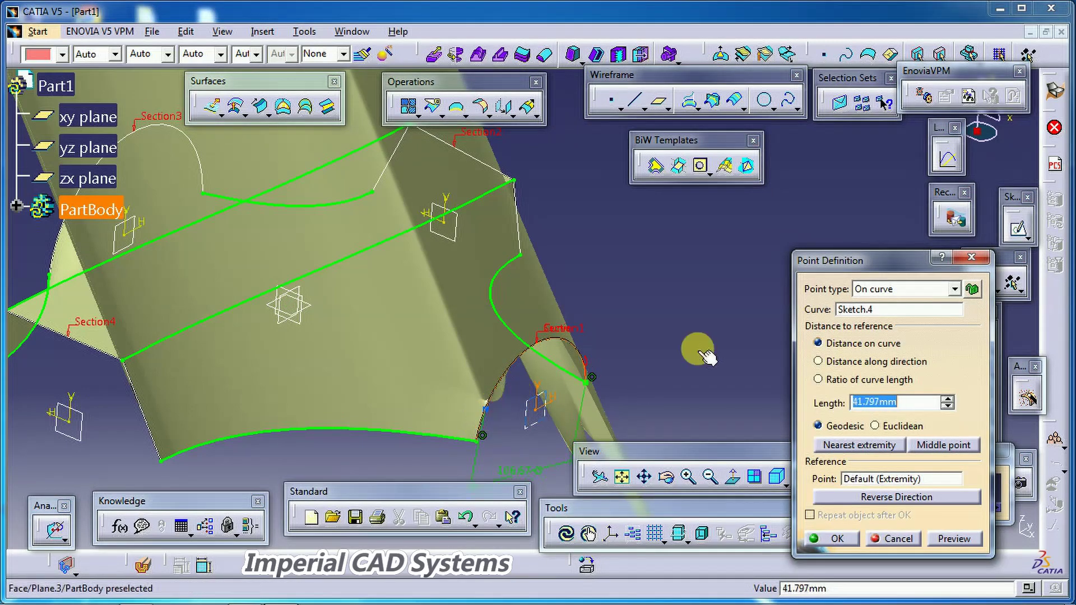
pyautogui.click(492, 408)
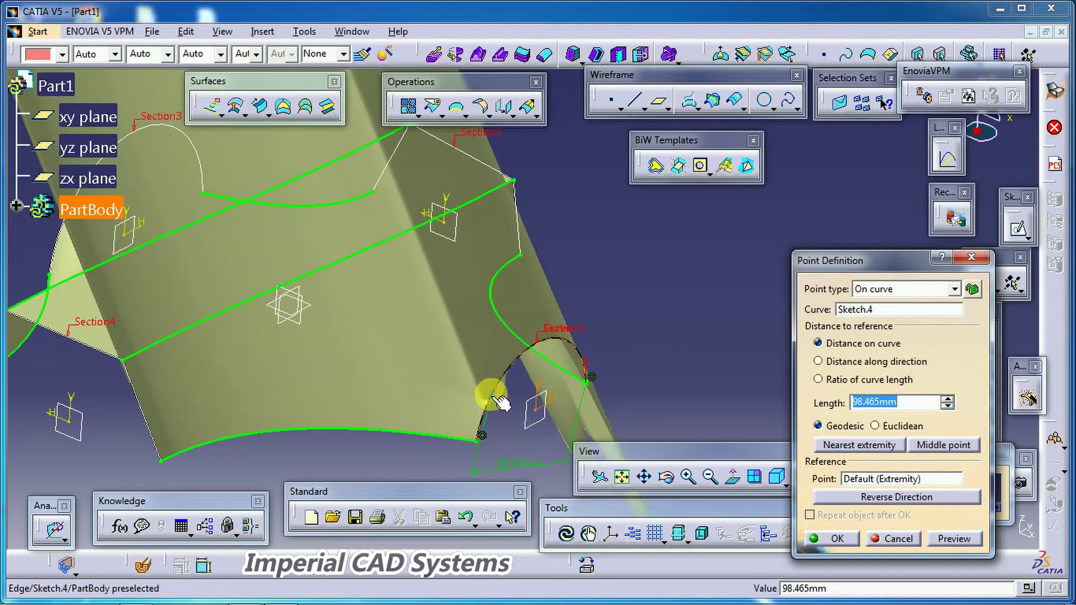
pyautogui.click(837, 540)
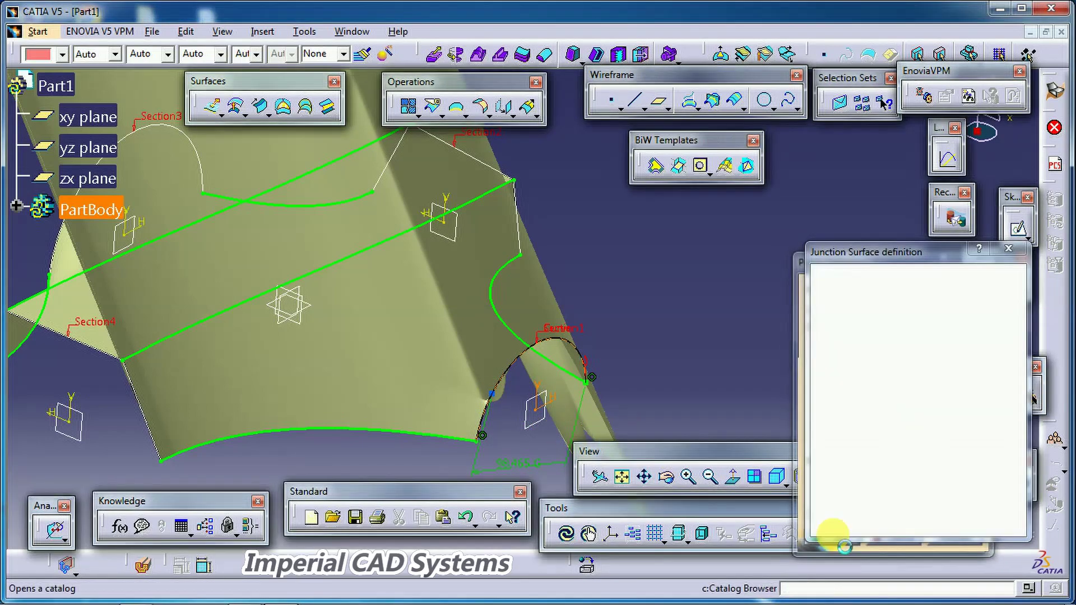
pyautogui.click(990, 522)
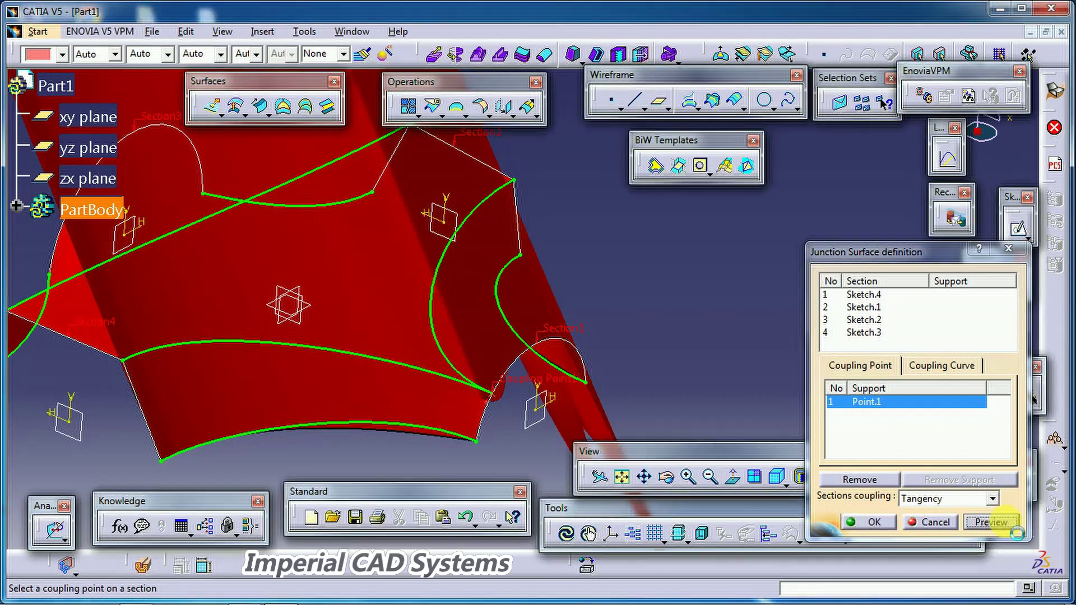
# Add a second on-curve coupling point near the small arc's opposite end, about 29.3 mm from its extremity, and preview the surface.
pyautogui.moveTo(622, 335); pyautogui.dragTo(553, 384, button='middle')
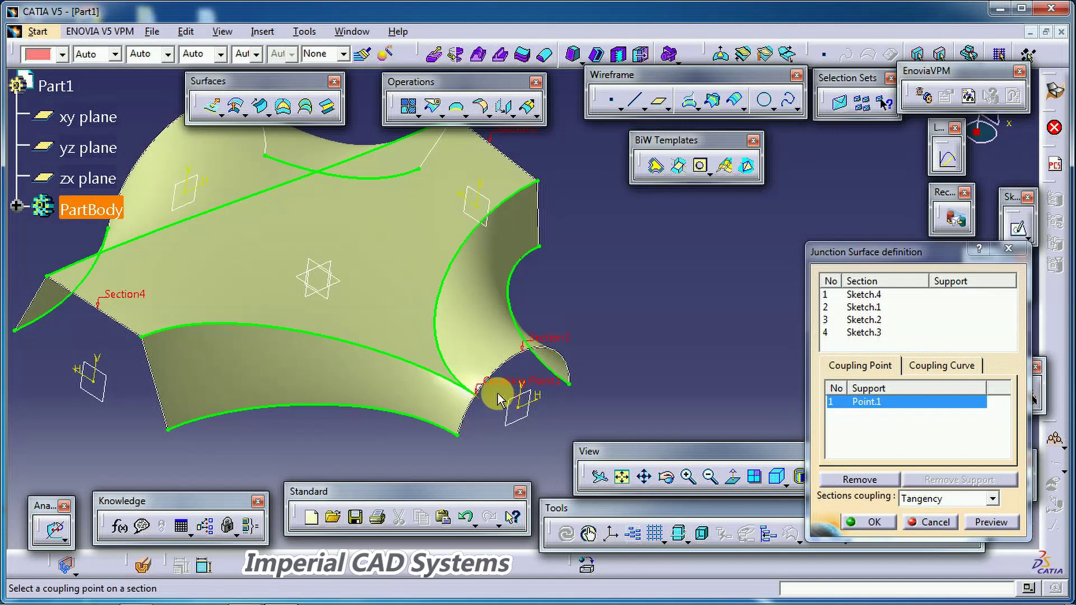
pyautogui.moveTo(538, 405)
pyautogui.mouseDown(button='middle')
pyautogui.moveTo(461, 413)
pyautogui.moveTo(392, 401)
pyautogui.moveTo(356, 440)
pyautogui.moveTo(608, 255)
pyautogui.mouseUp(button='middle')
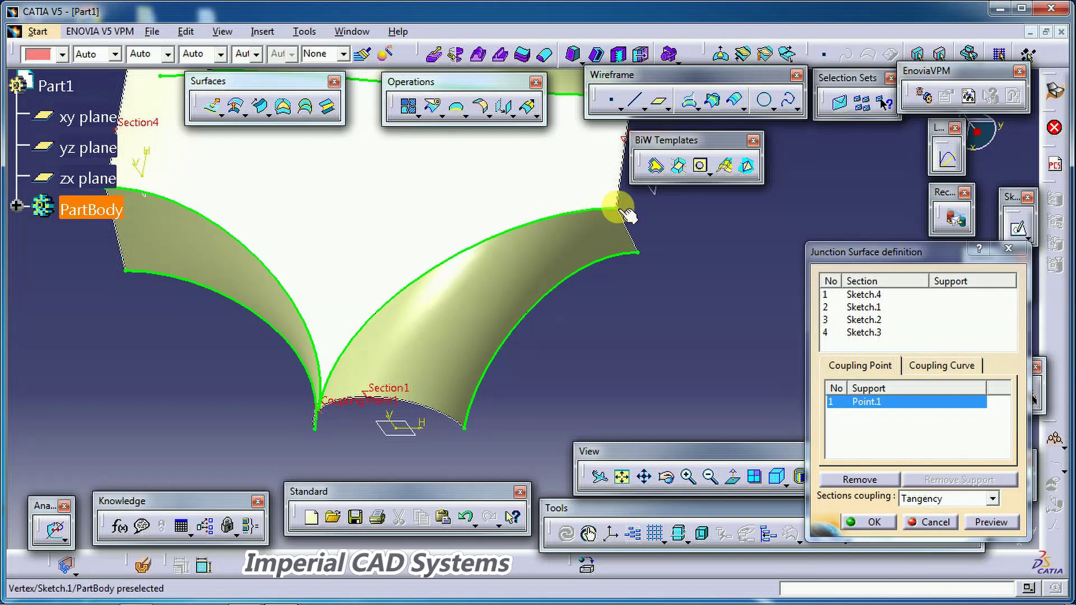
pyautogui.moveTo(443, 394); pyautogui.dragTo(416, 361, button='middle')
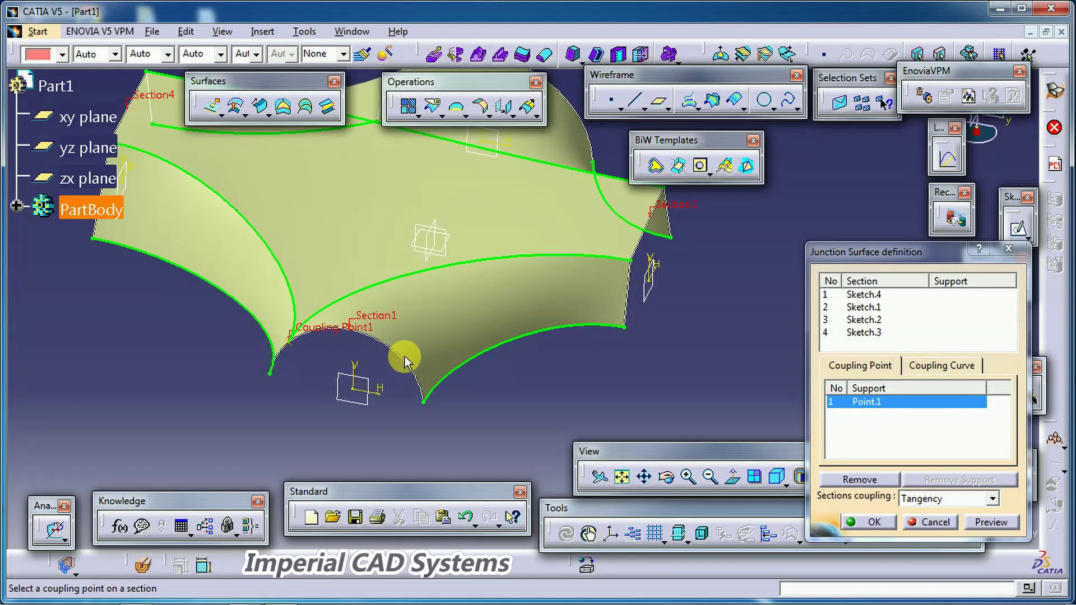
pyautogui.moveTo(361, 379); pyautogui.dragTo(405, 368, button='middle')
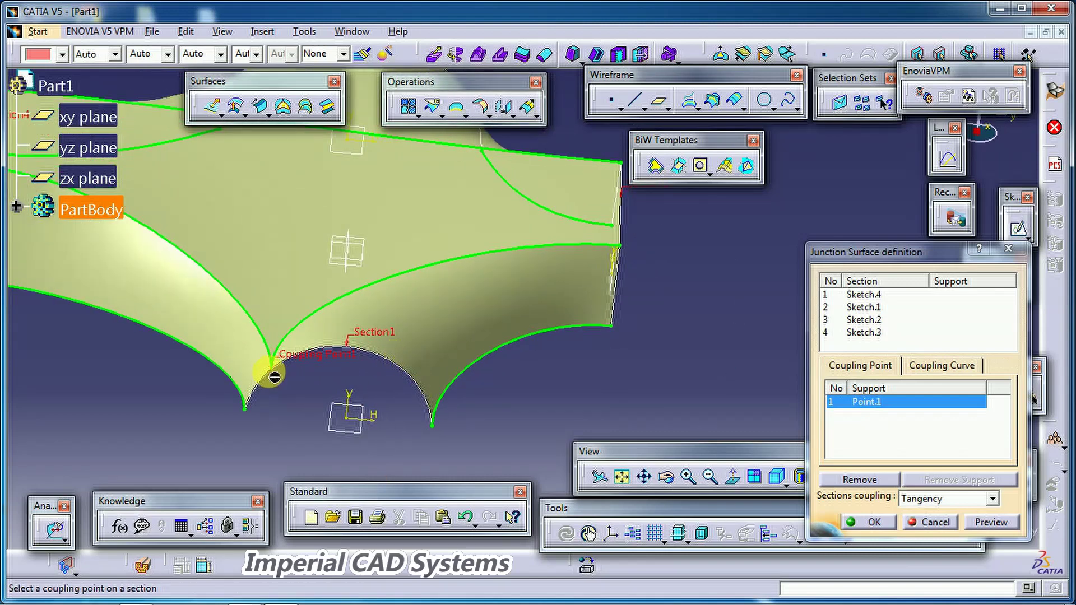
pyautogui.moveTo(275, 377); pyautogui.dragTo(344, 377, button='middle')
pyautogui.rightClick(852, 426)
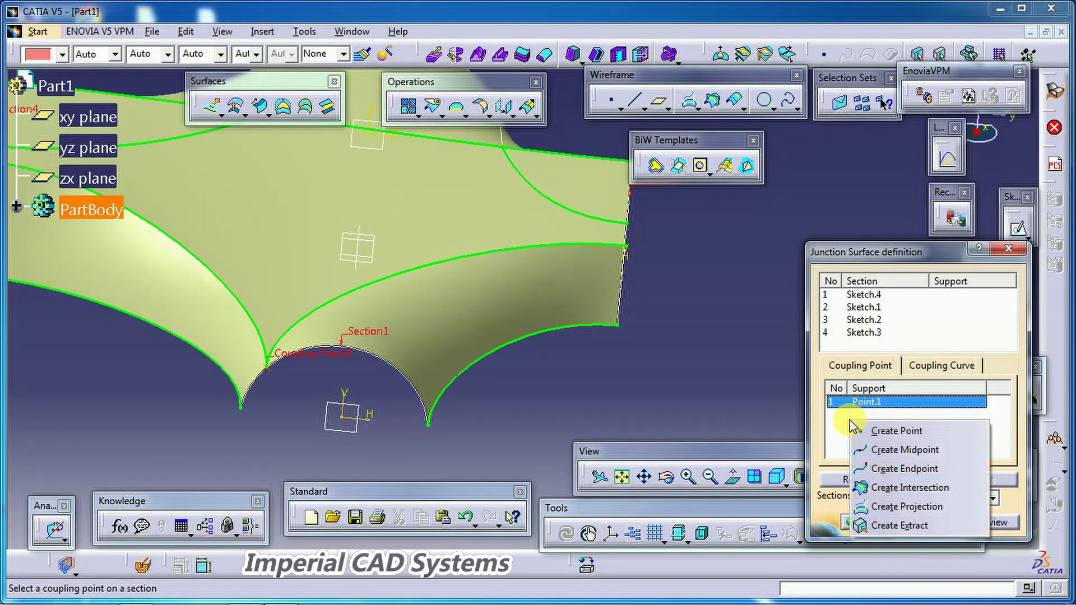
pyautogui.click(866, 433)
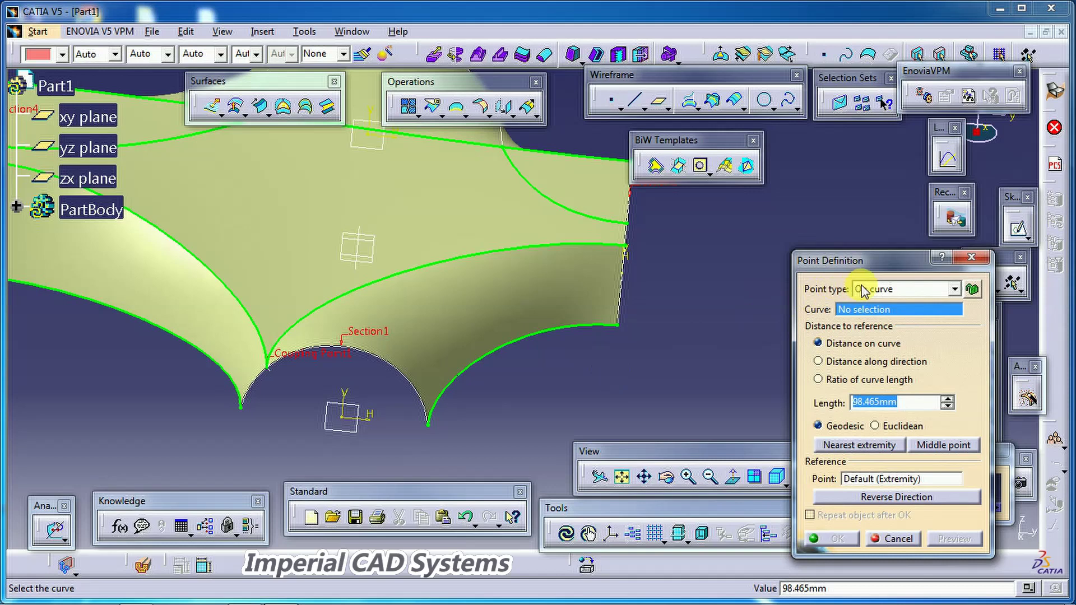
pyautogui.click(414, 388)
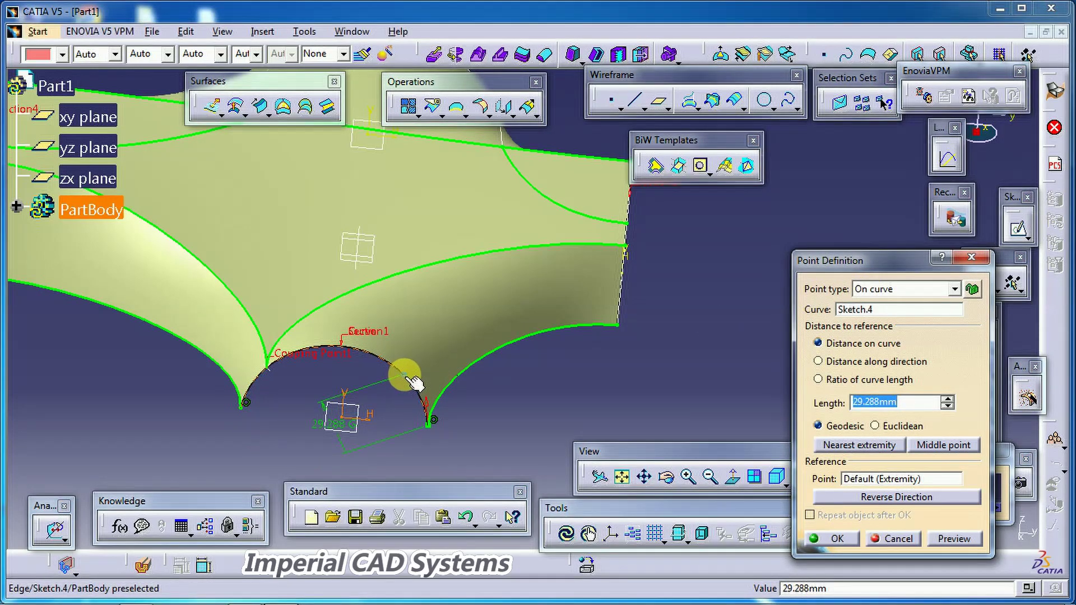
pyautogui.click(415, 383)
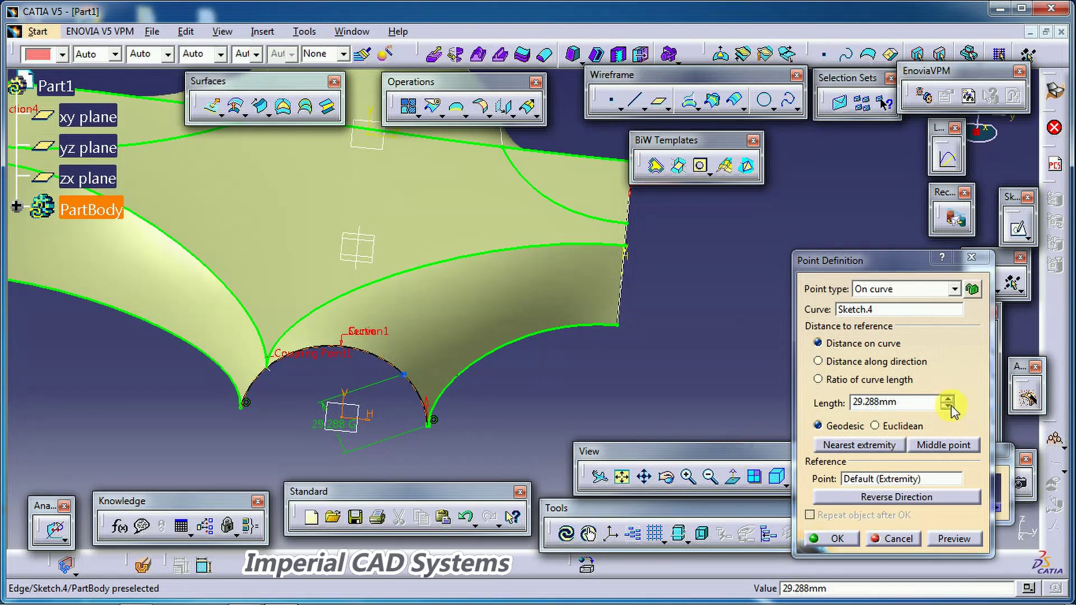
pyautogui.click(853, 540)
pyautogui.click(985, 523)
# Add a third on-curve coupling point on the larger arc, Sketch.2, about 37.6 mm from its extremity, and preview the surface.
pyautogui.moveTo(643, 353); pyautogui.dragTo(543, 424, button='middle')
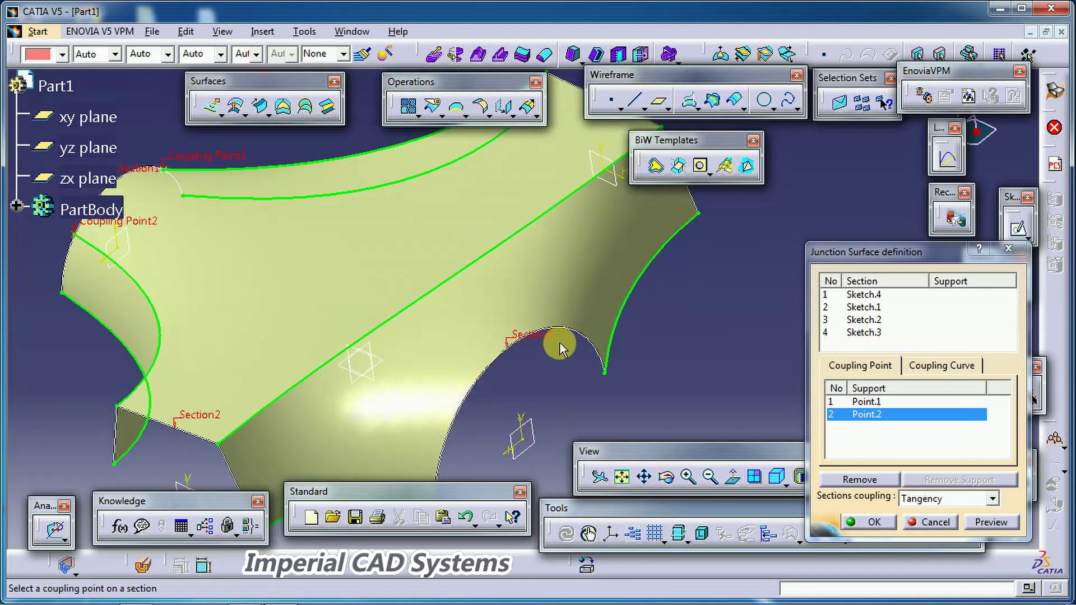
pyautogui.middleClick(528, 379)
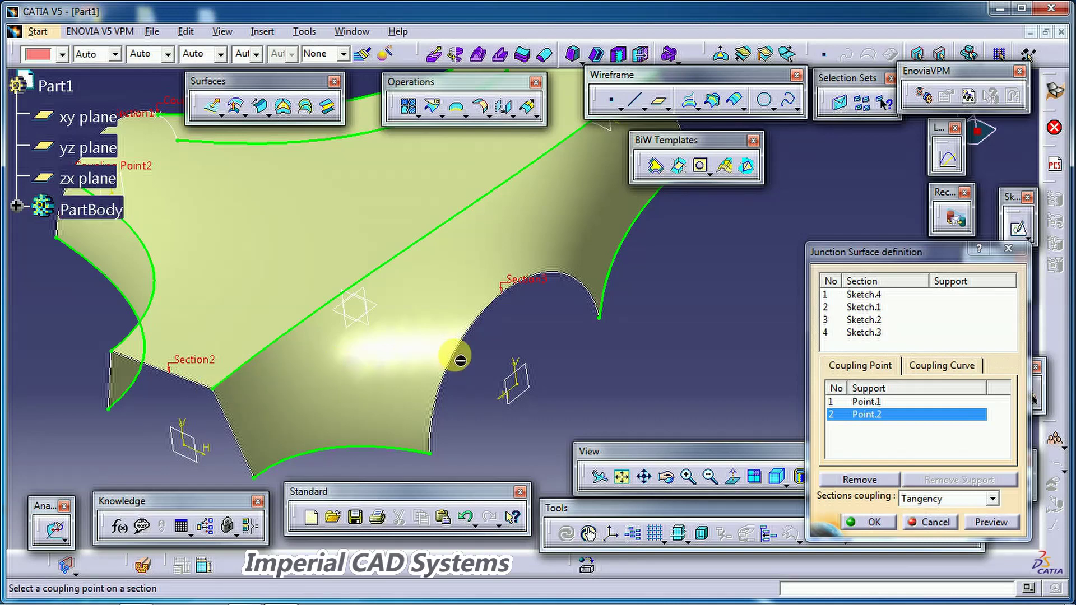
pyautogui.rightClick(883, 438)
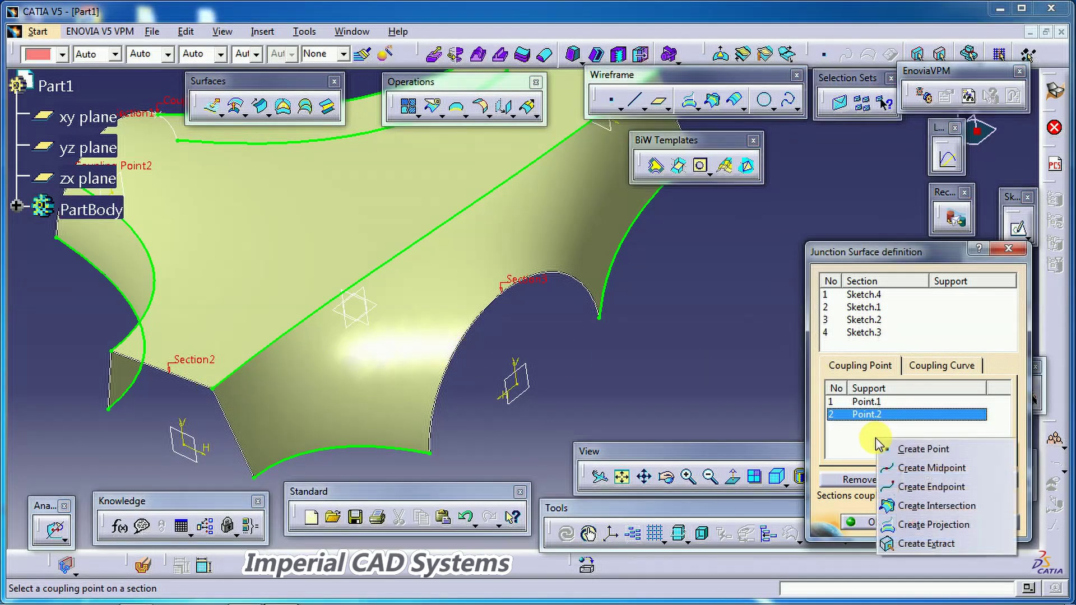
pyautogui.click(900, 448)
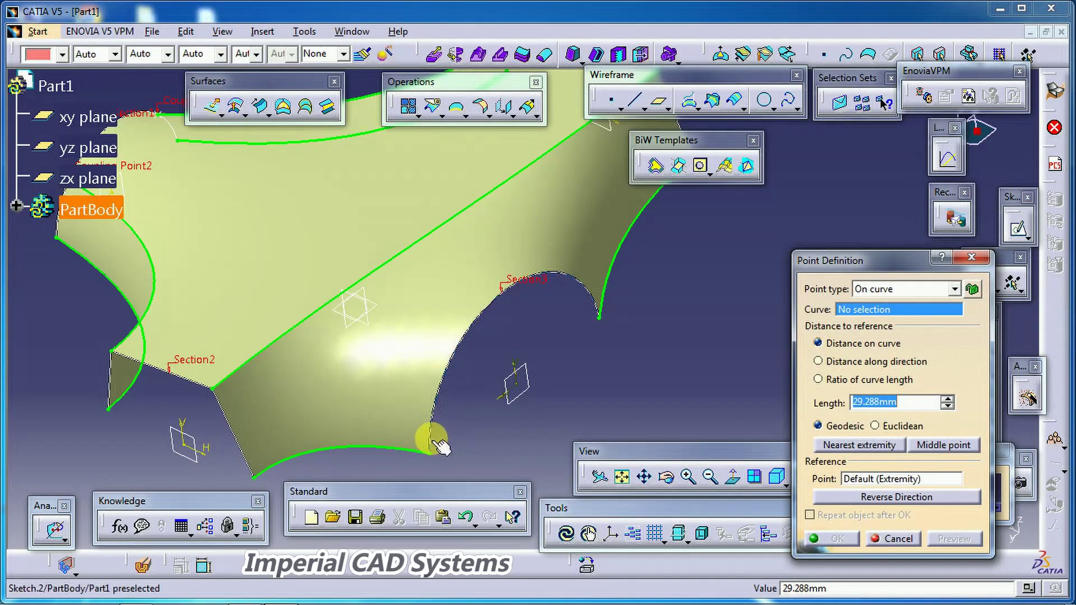
pyautogui.click(434, 437)
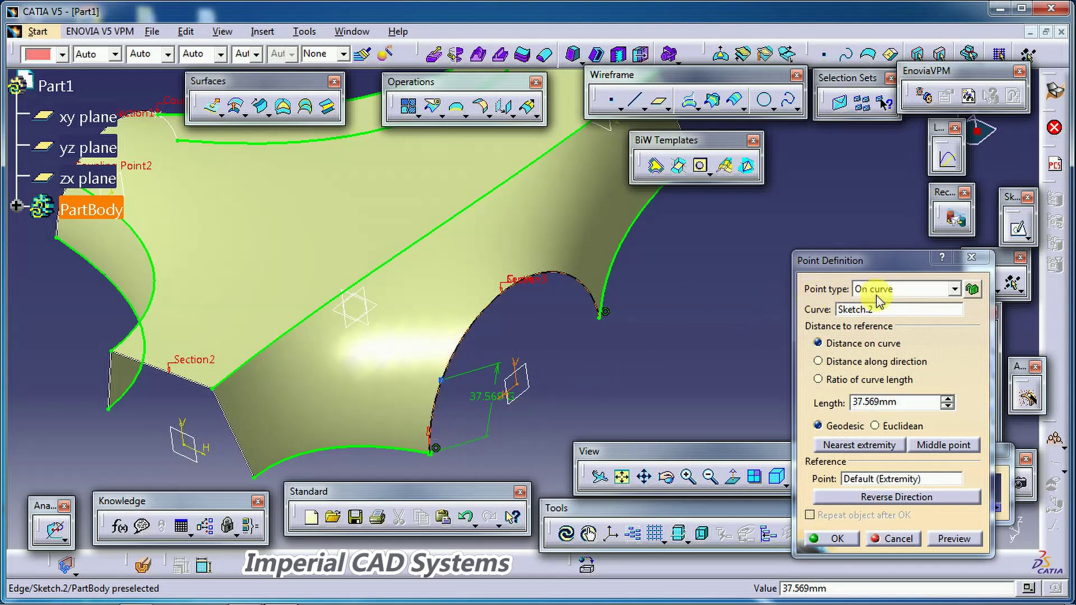
pyautogui.click(854, 538)
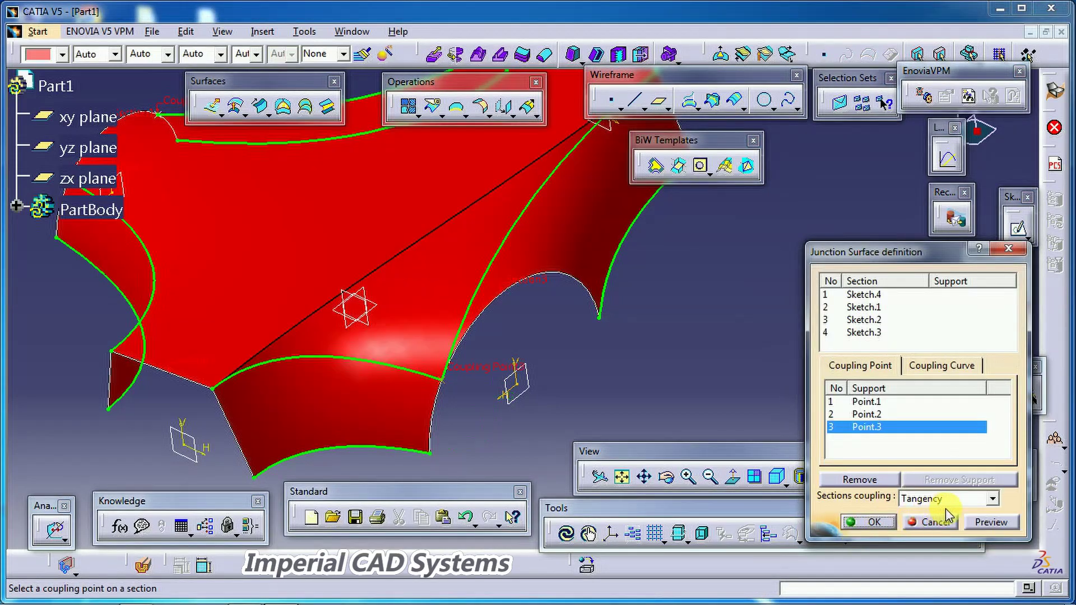
pyautogui.click(991, 523)
# Add a fourth coupling point on the larger arc, about 135.3 mm along the curve, preview the surface and finish the junction edit.
pyautogui.moveTo(785, 460); pyautogui.dragTo(650, 387, button='middle')
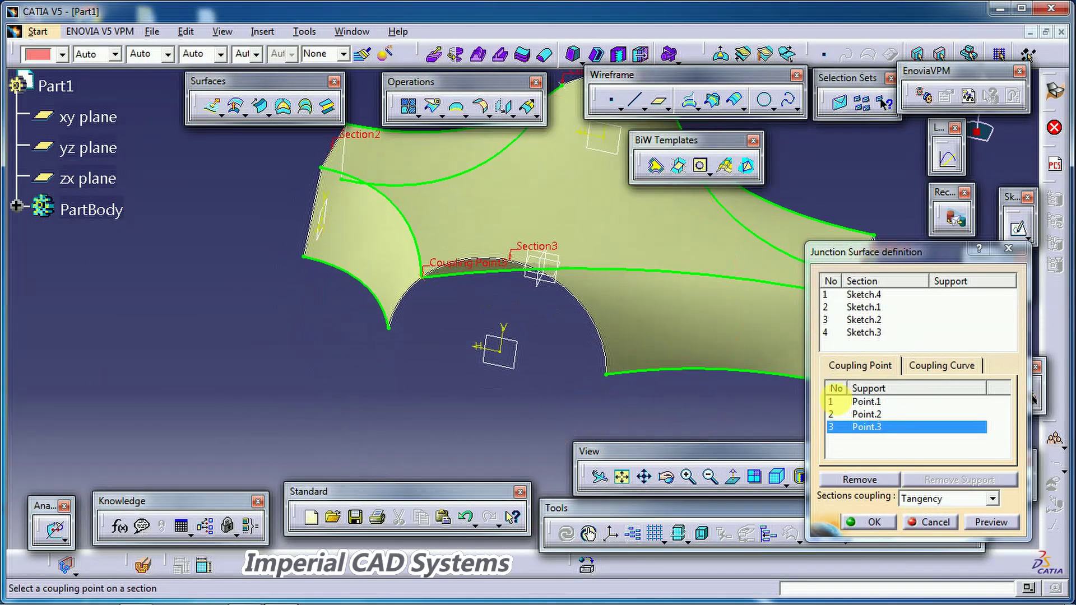
pyautogui.rightClick(883, 448)
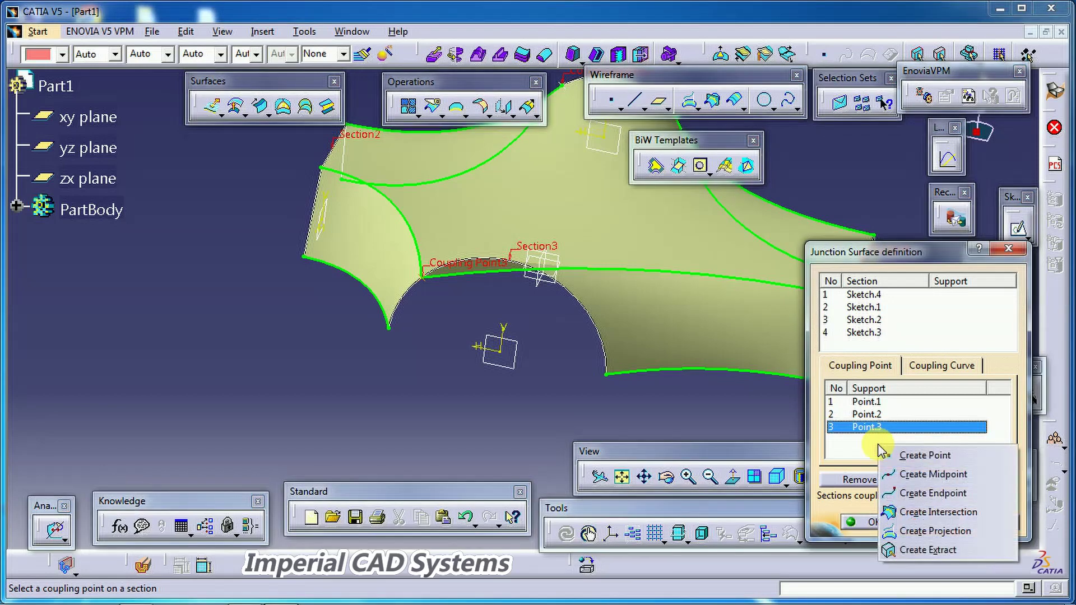
pyautogui.click(922, 456)
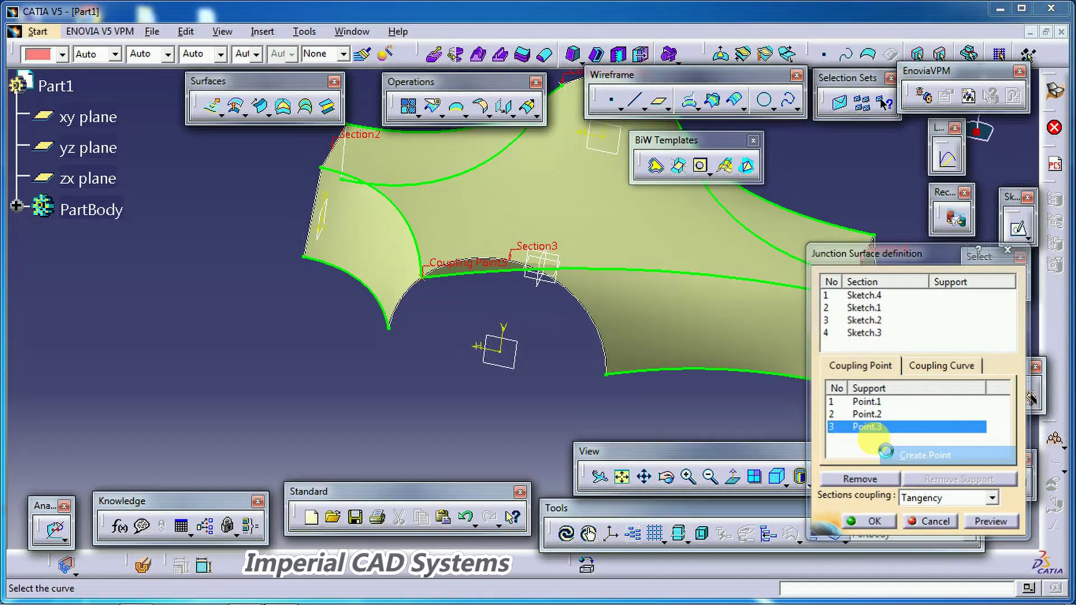
pyautogui.click(605, 354)
pyautogui.click(584, 308)
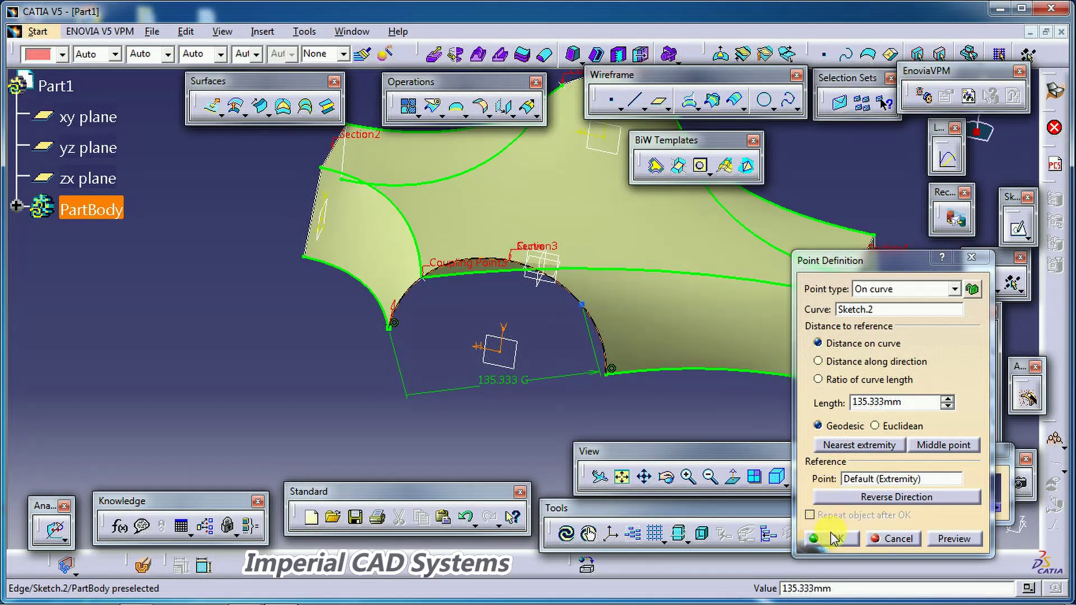
pyautogui.click(835, 538)
pyautogui.moveTo(654, 349); pyautogui.dragTo(798, 403, button='middle')
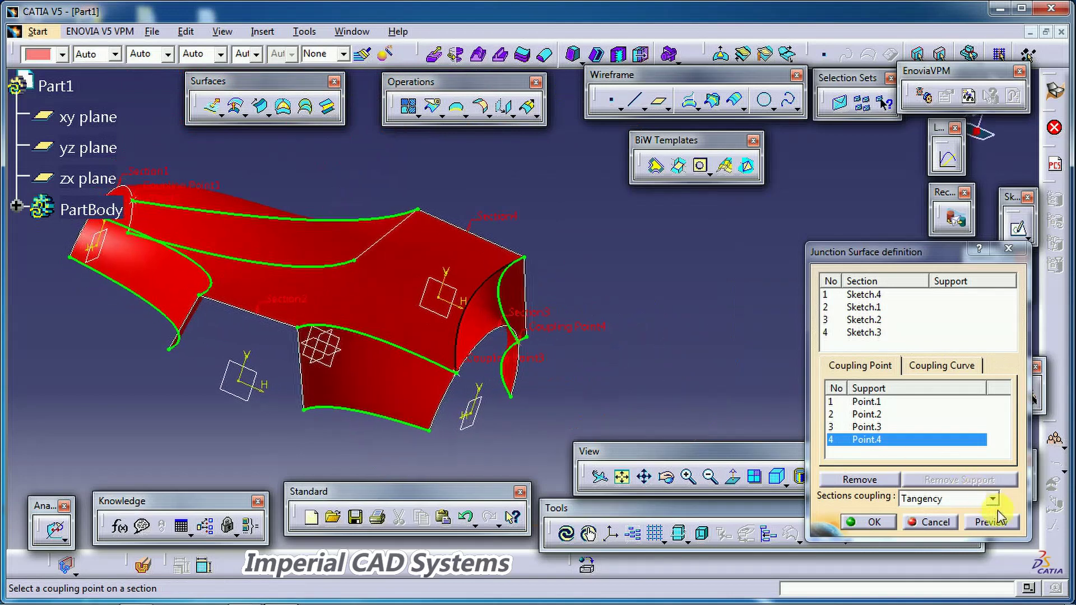
pyautogui.click(991, 522)
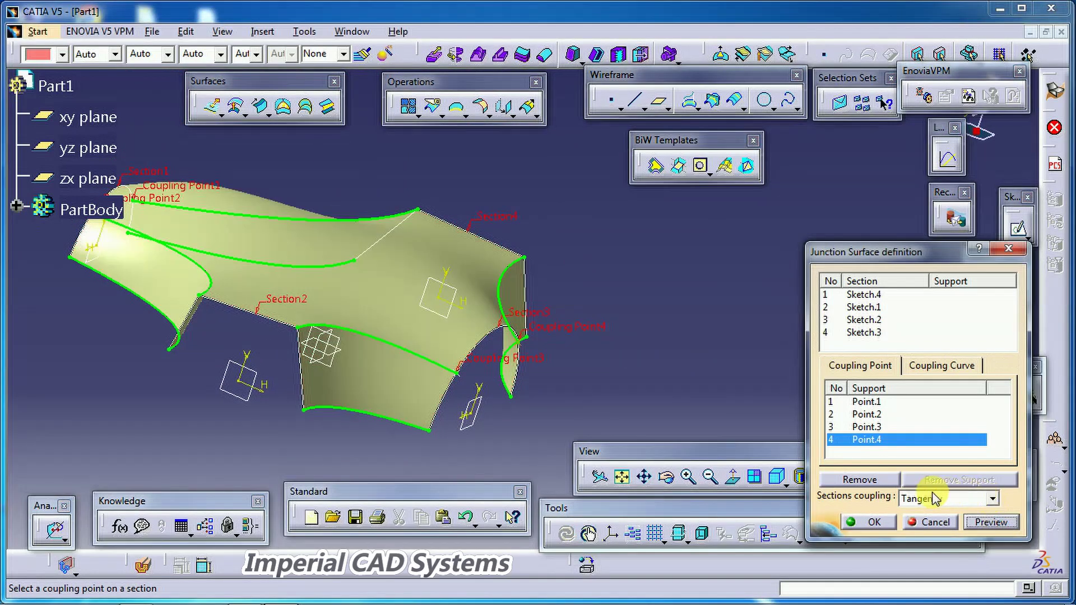
pyautogui.click(874, 522)
# Examine the corrected junction surface from several sides, checking the transitions between the arc and three-line profile sections.
pyautogui.moveTo(670, 260); pyautogui.dragTo(793, 301, button='middle')
pyautogui.moveTo(488, 277); pyautogui.dragTo(672, 304, button='middle')
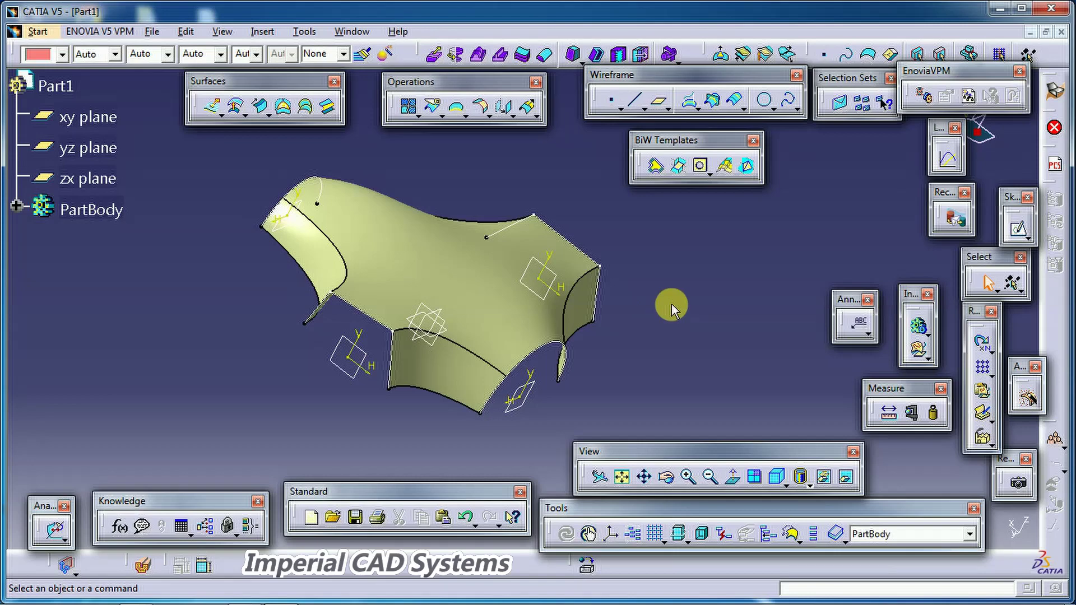
pyautogui.moveTo(603, 314); pyautogui.dragTo(471, 316, button='middle')
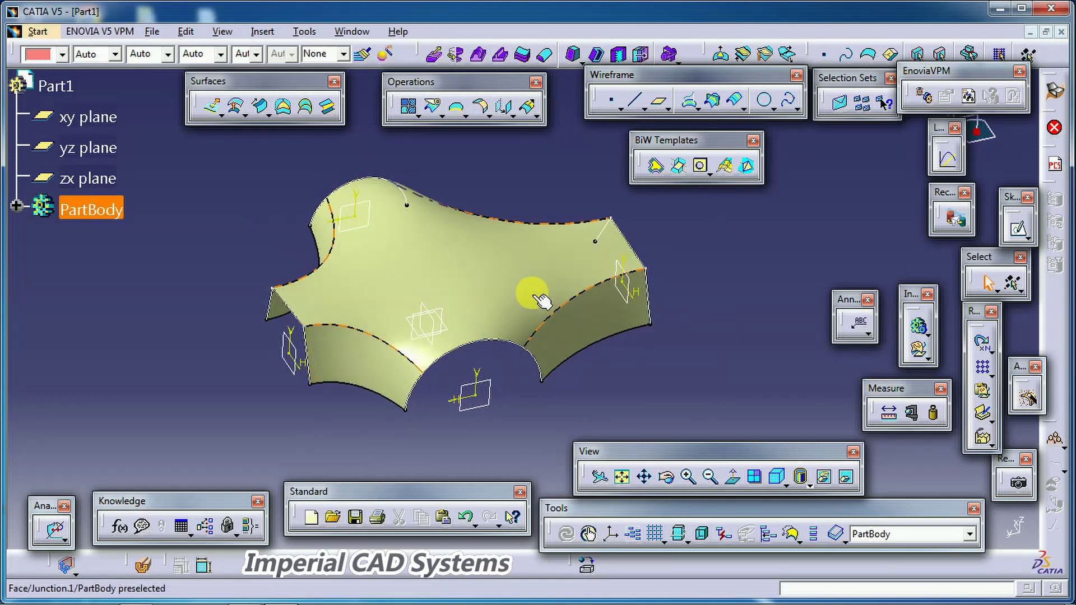
pyautogui.moveTo(542, 300); pyautogui.dragTo(336, 228, button='middle')
pyautogui.moveTo(591, 264); pyautogui.dragTo(449, 327, button='middle')
pyautogui.moveTo(510, 183); pyautogui.dragTo(516, 233, button='middle')
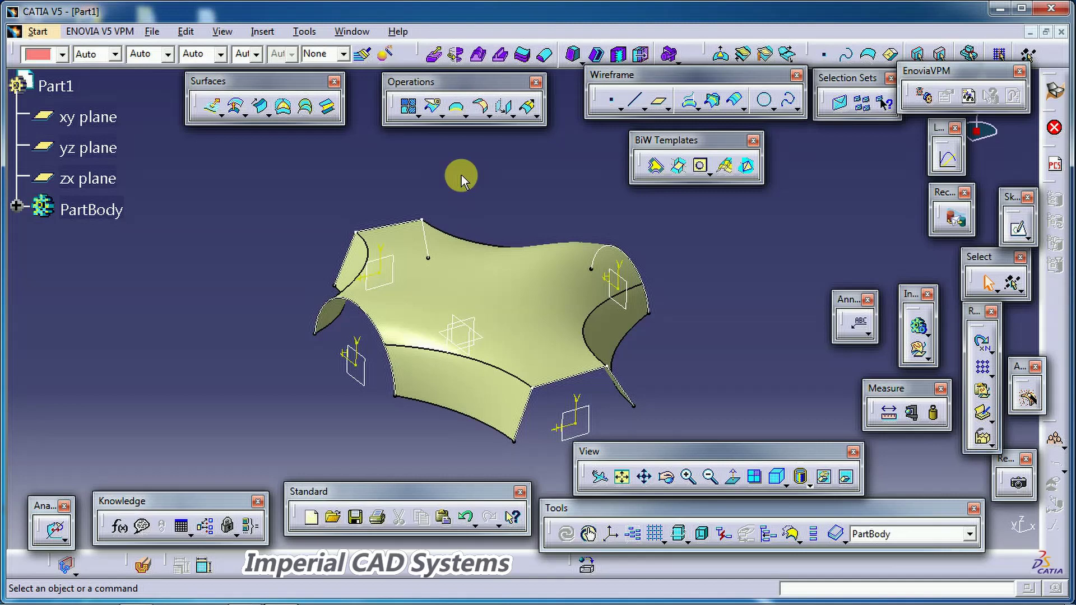
pyautogui.moveTo(749, 288); pyautogui.dragTo(616, 369, button='middle')
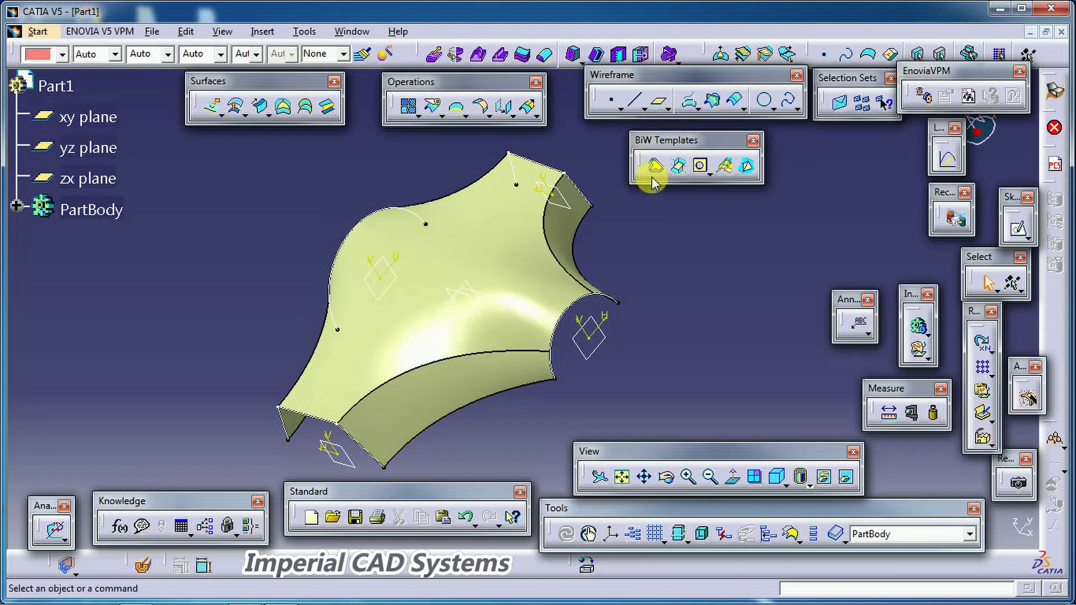
pyautogui.moveTo(368, 204); pyautogui.dragTo(459, 229, button='middle')
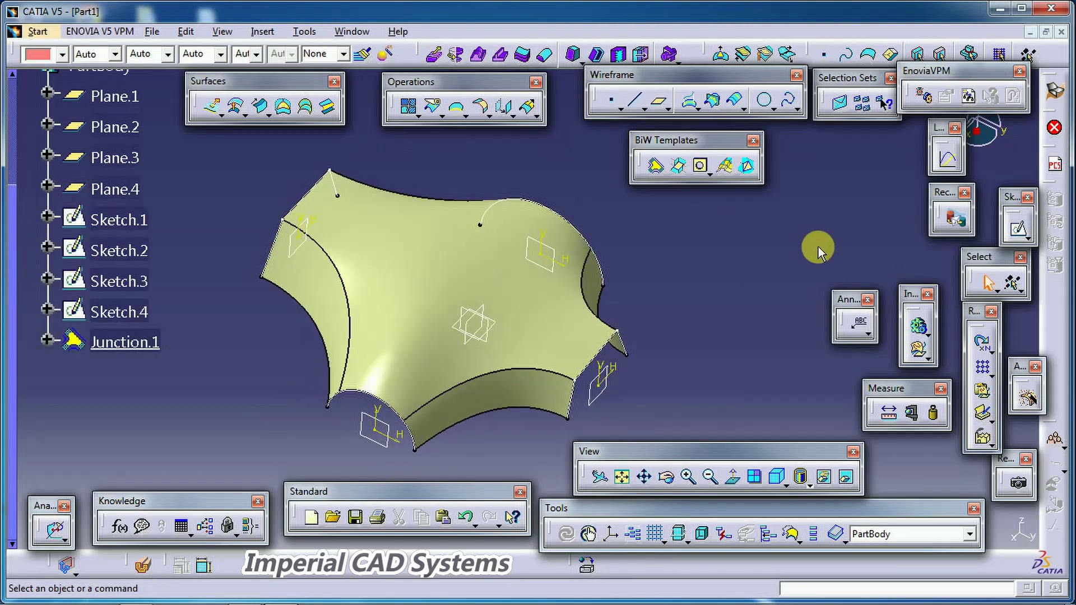
# Change the color of the Junction.1 surface to salmon pink.
pyautogui.click(125, 343)
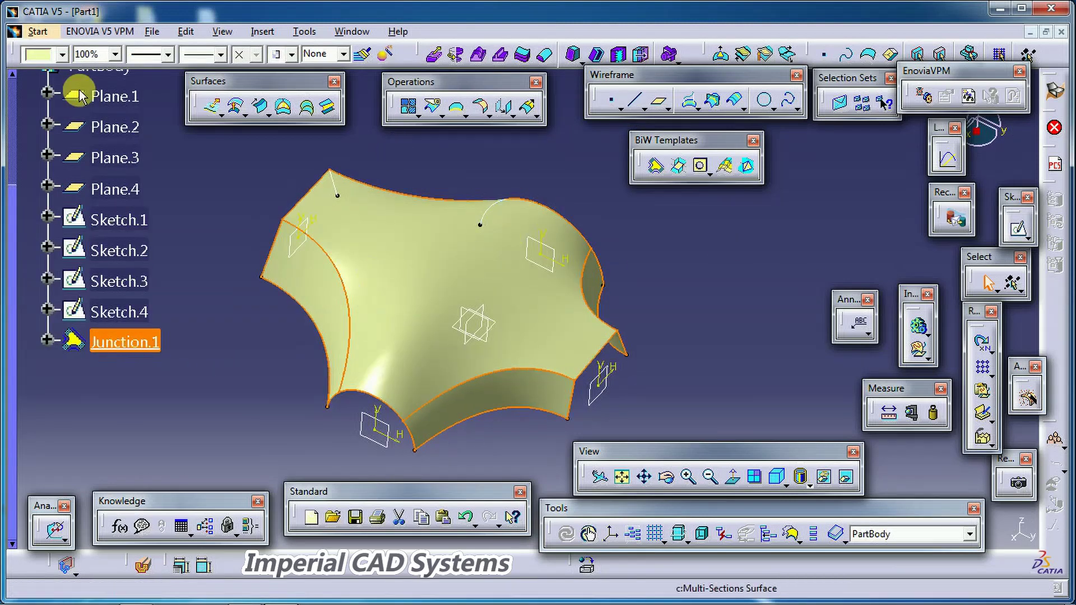
pyautogui.click(62, 54)
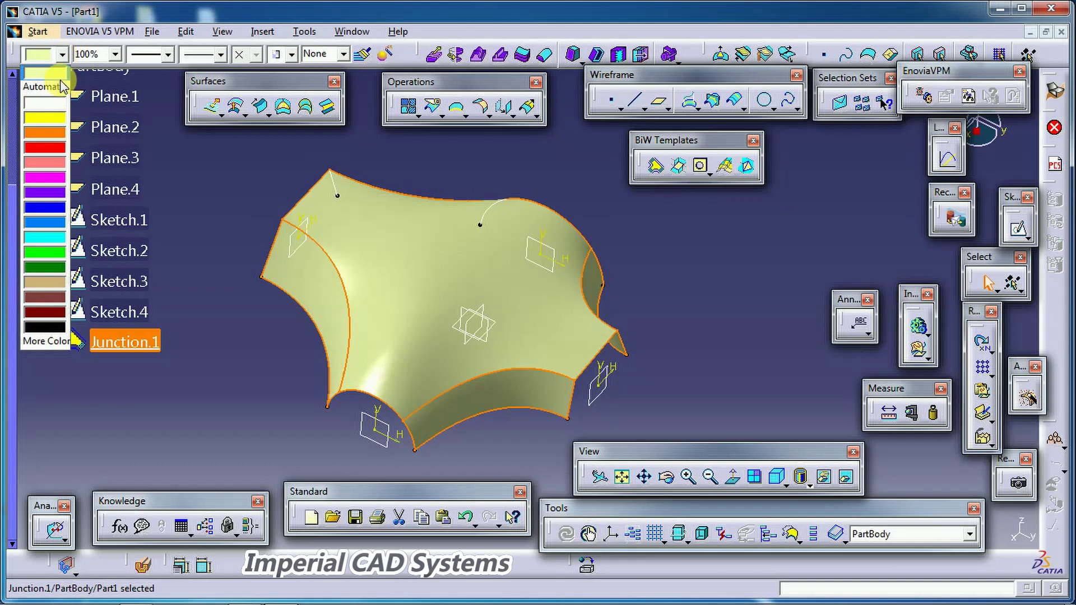
pyautogui.click(60, 162)
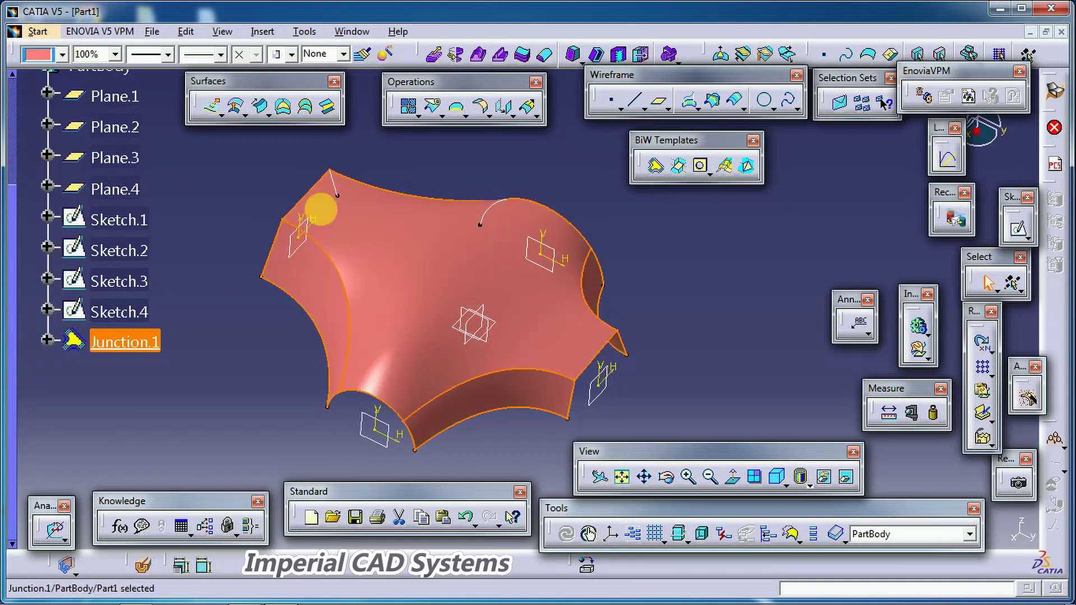
pyautogui.click(701, 259)
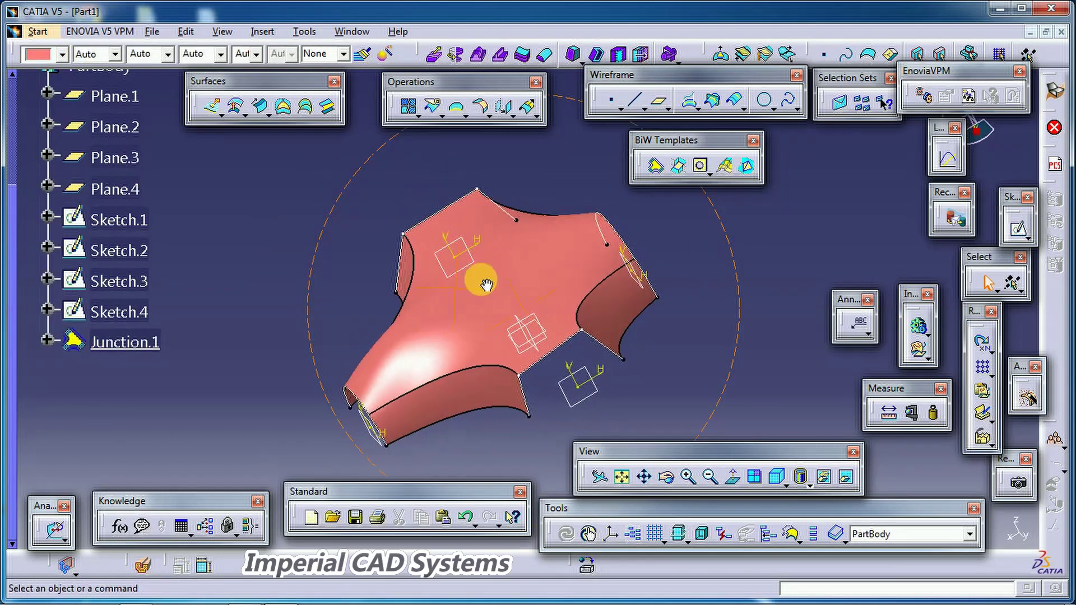